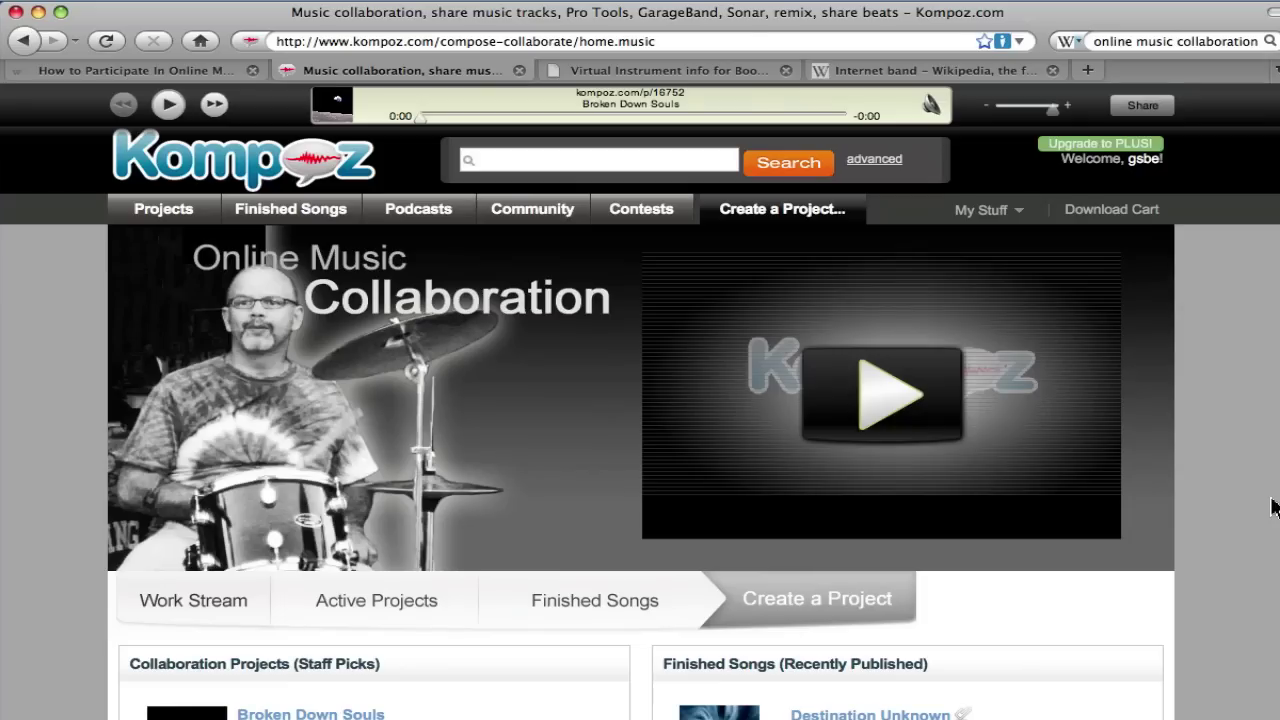
# Scroll through the page currently shown in the browser.
pyautogui.scroll(-5, 1253, 501)
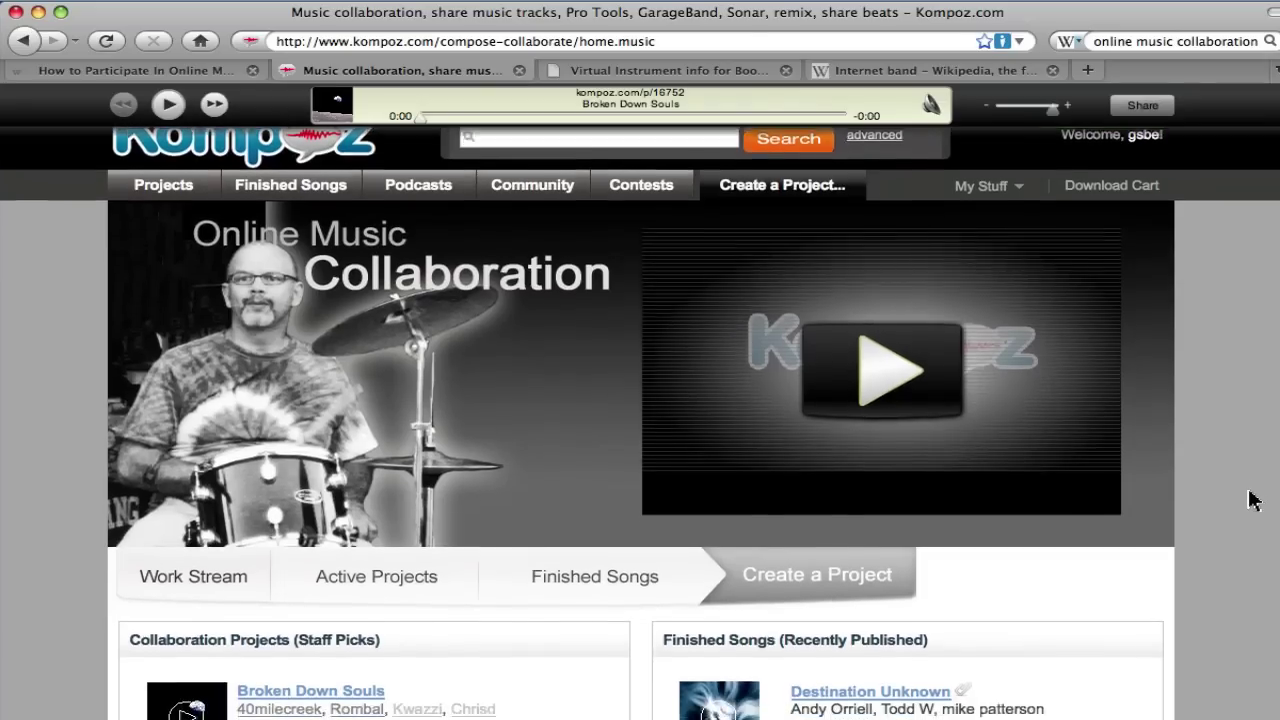
pyautogui.scroll(-4, 1253, 501)
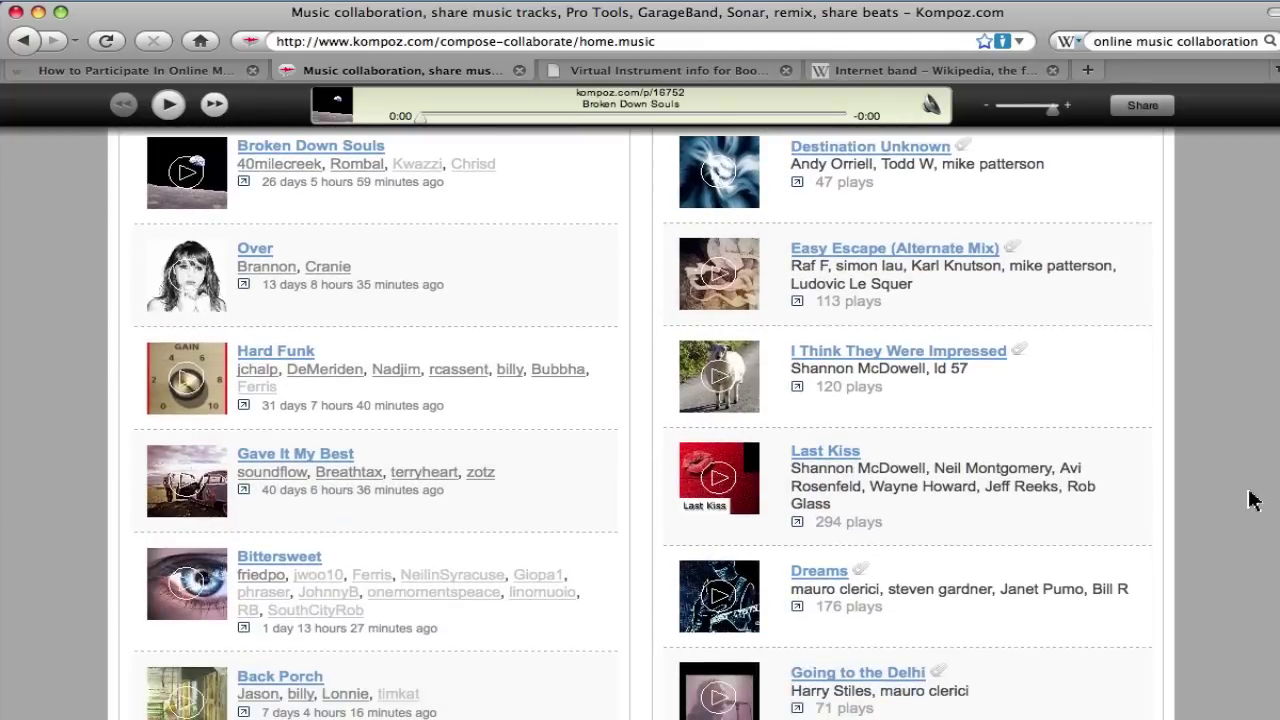
pyautogui.scroll(-6, 1253, 501)
pyautogui.scroll(-5, 1253, 501)
pyautogui.scroll(15, 1253, 501)
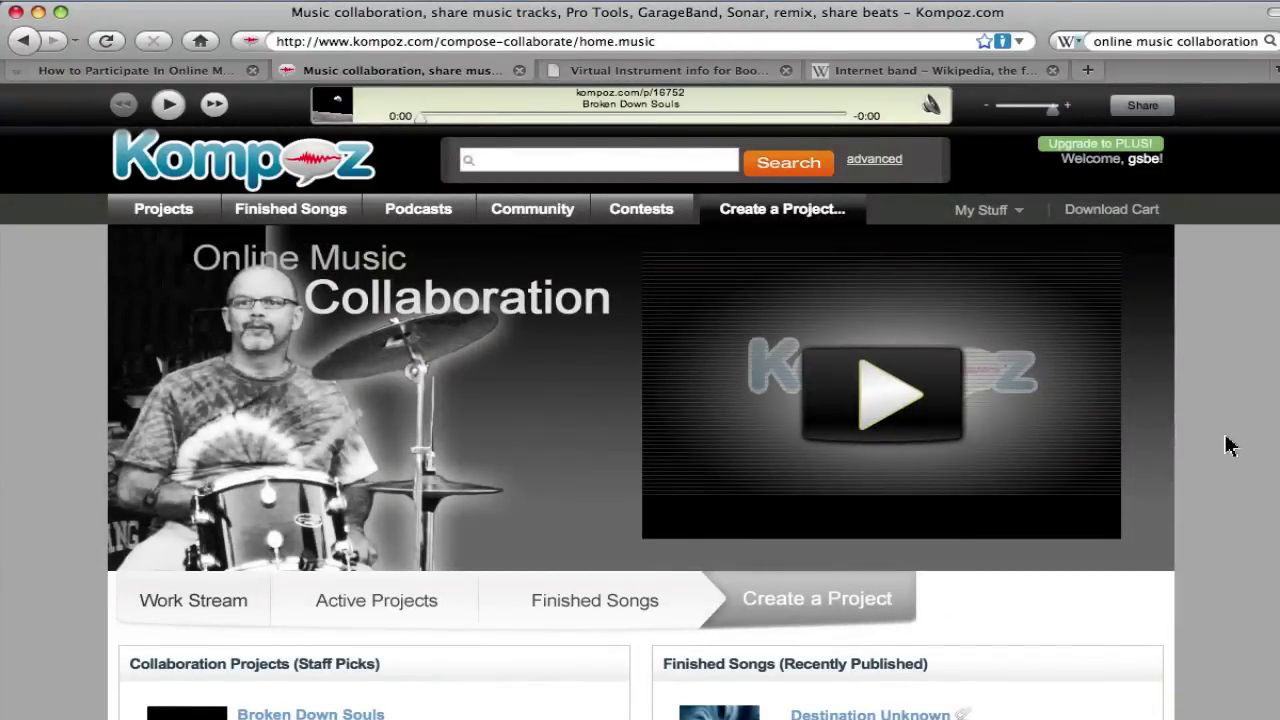
# Switch to the Internet band Wikipedia article and read its Virtual groups and Collaboration sections.
pyautogui.click(965, 72)
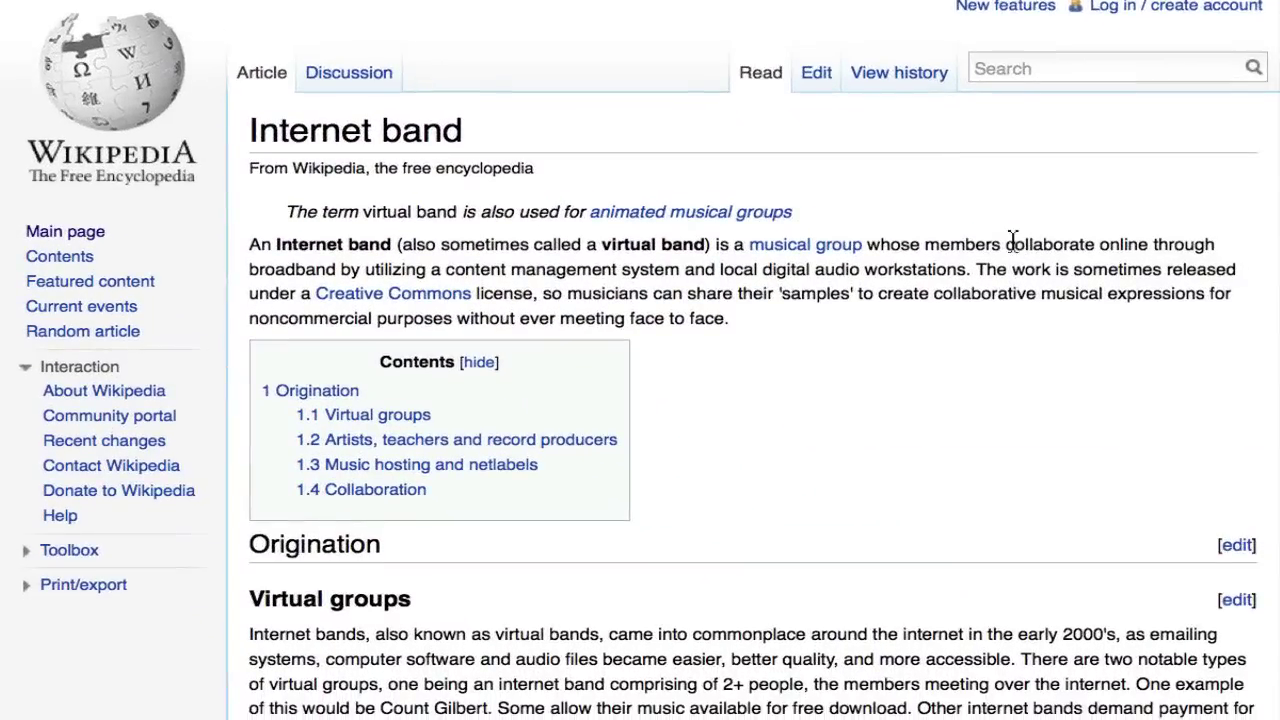
pyautogui.scroll(-3, 1013, 242)
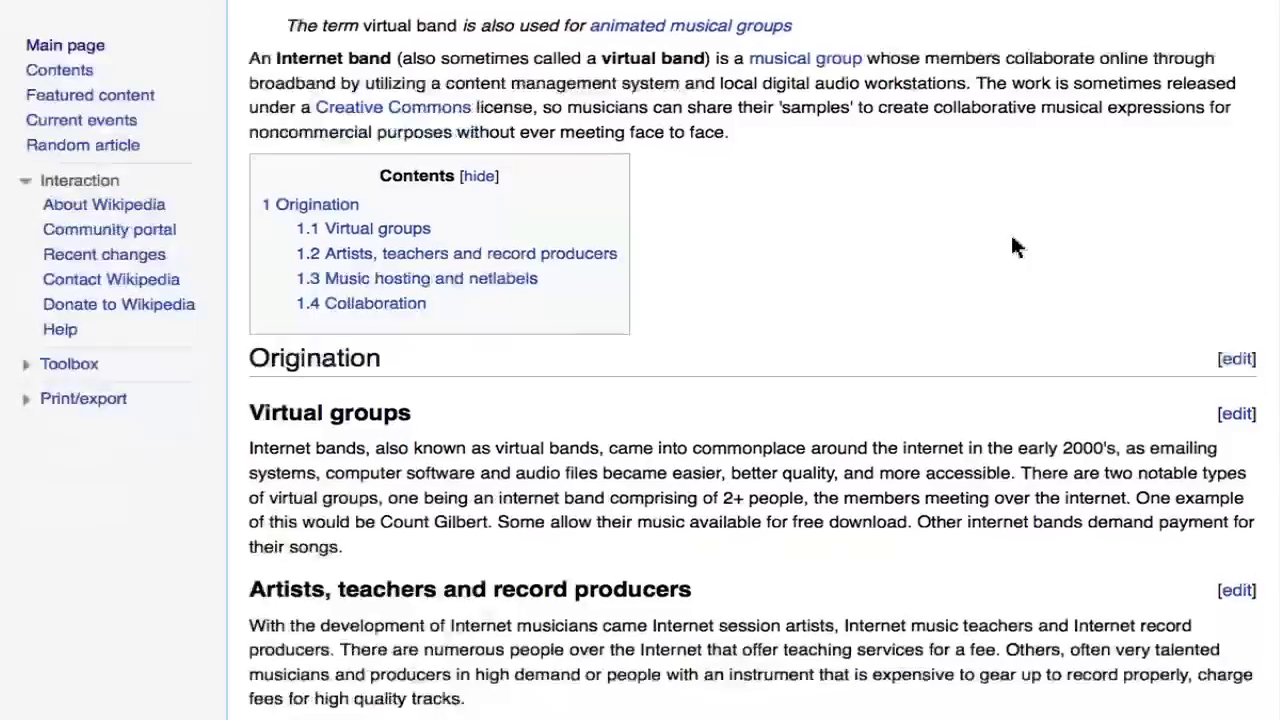
pyautogui.scroll(-3, 1013, 247)
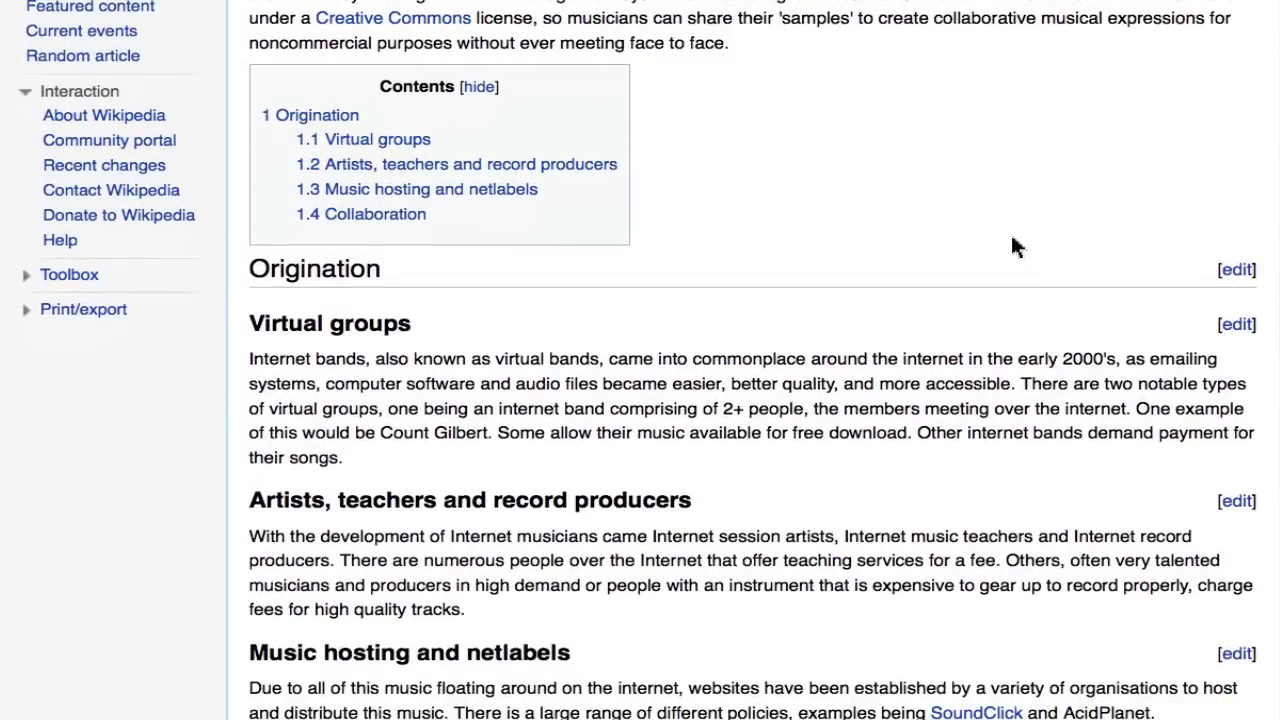
pyautogui.scroll(-4, 1013, 247)
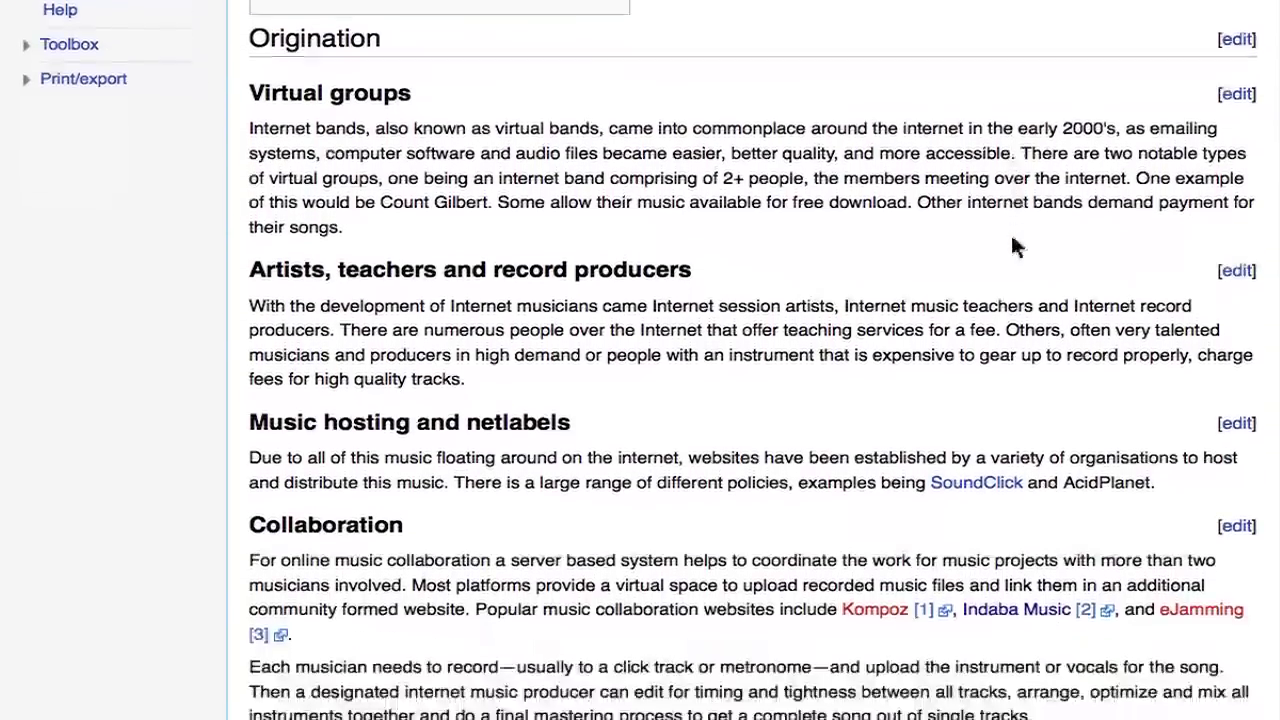
pyautogui.scroll(-2, 1013, 247)
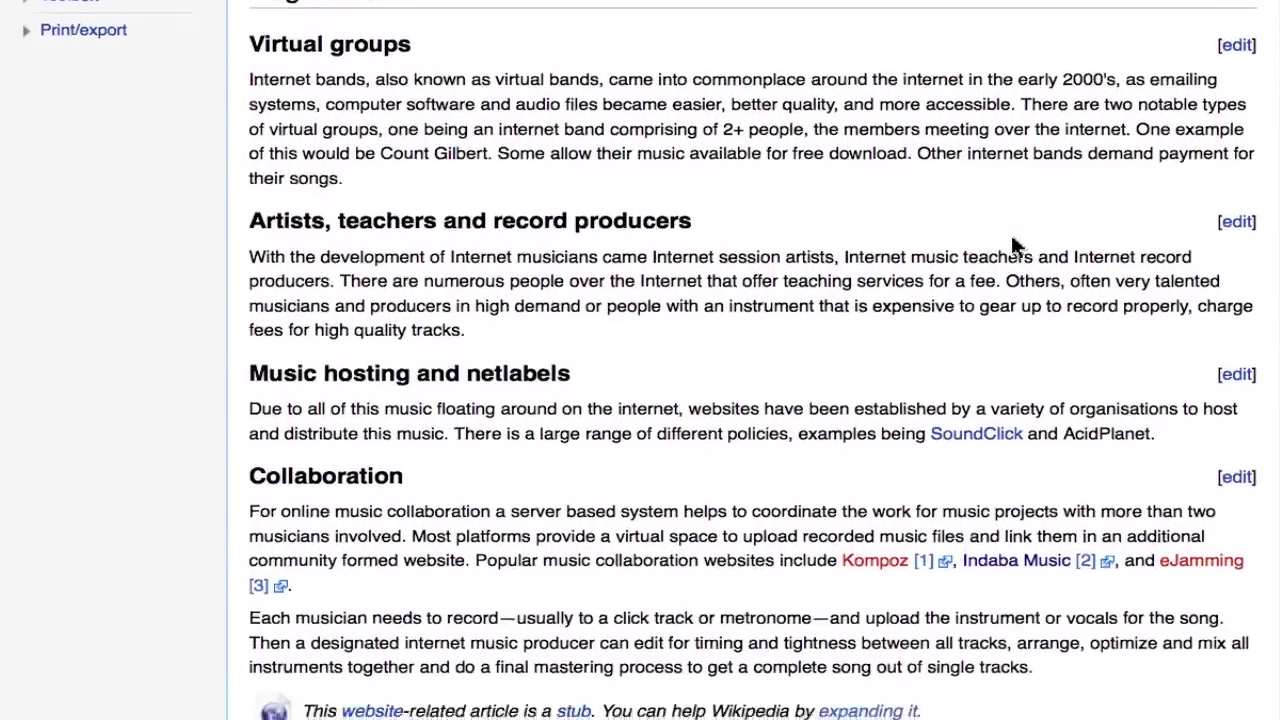
pyautogui.scroll(-5, 1013, 242)
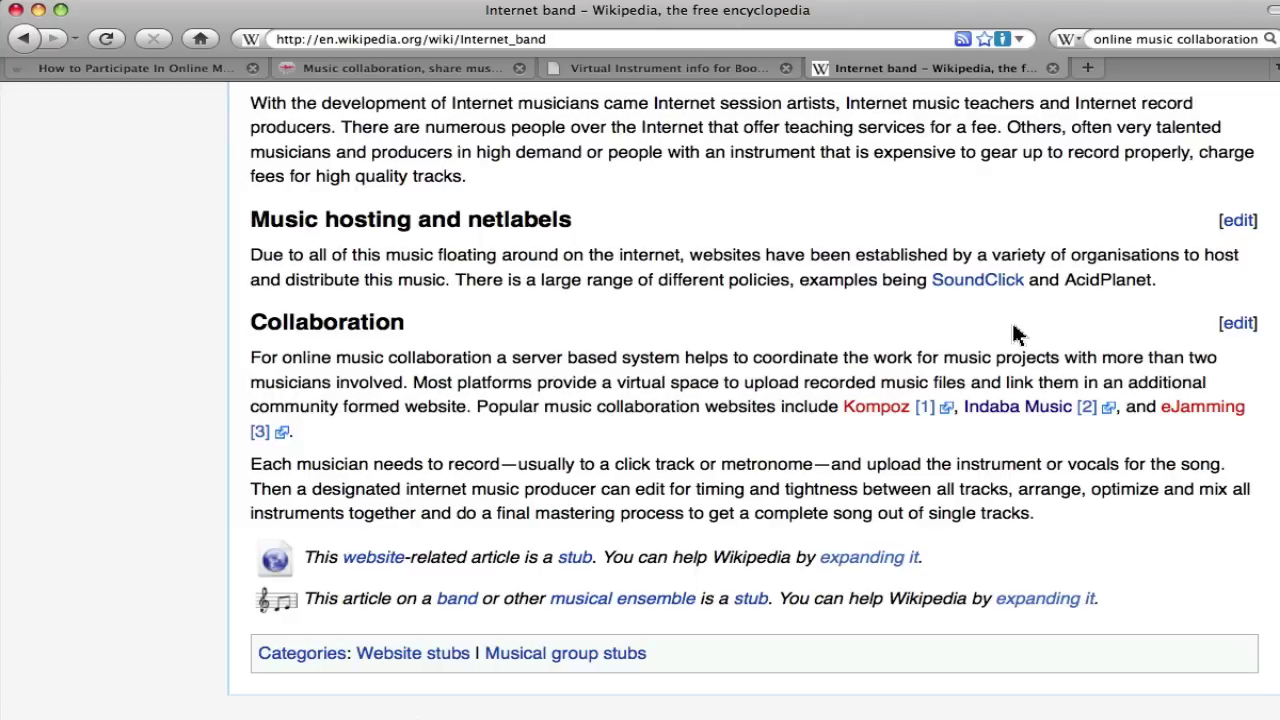
pyautogui.scroll(8, 1015, 335)
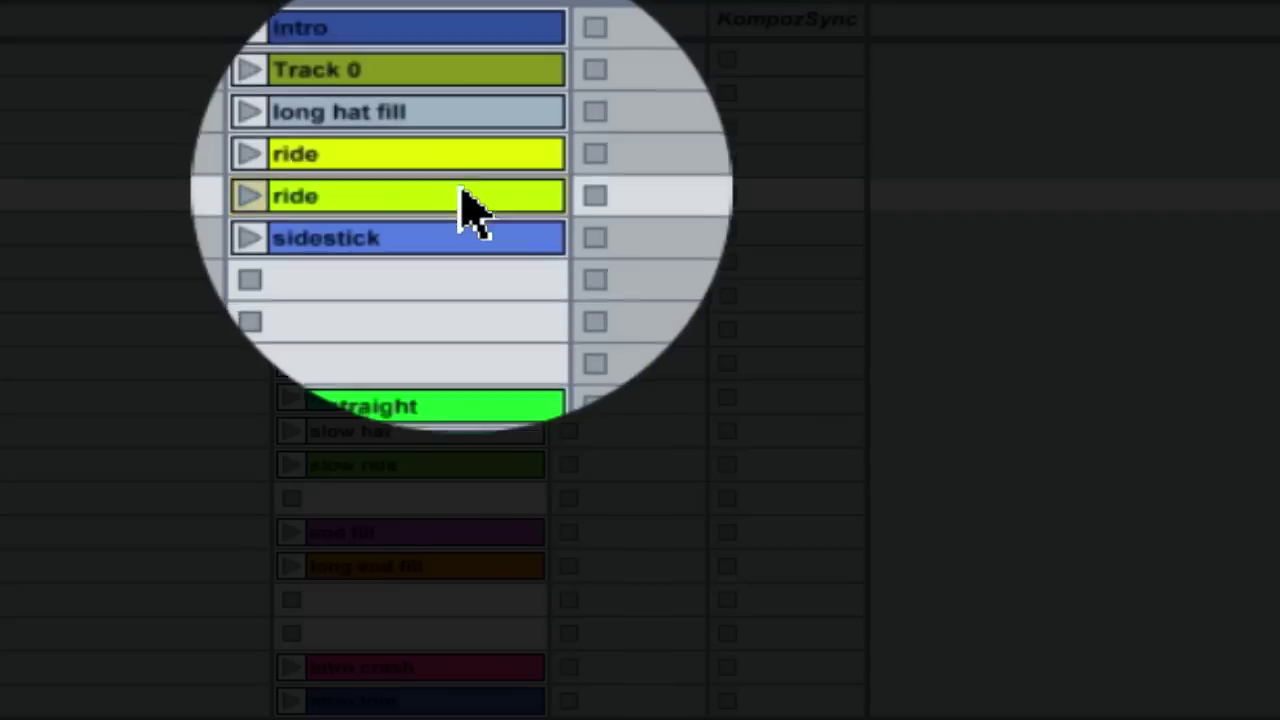
# View the sidestick clip's notes, then switch to Arrangement View to show all four tracks.
pyautogui.click(462, 234)
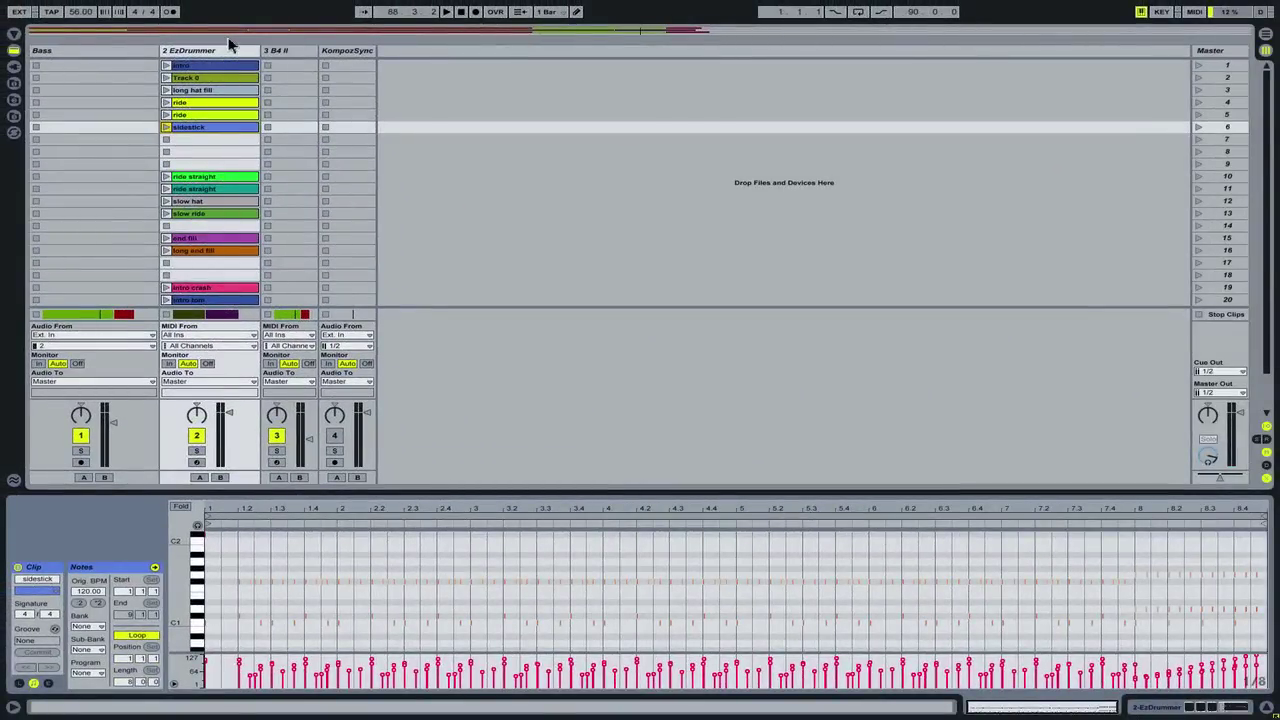
pyautogui.press('Tab')
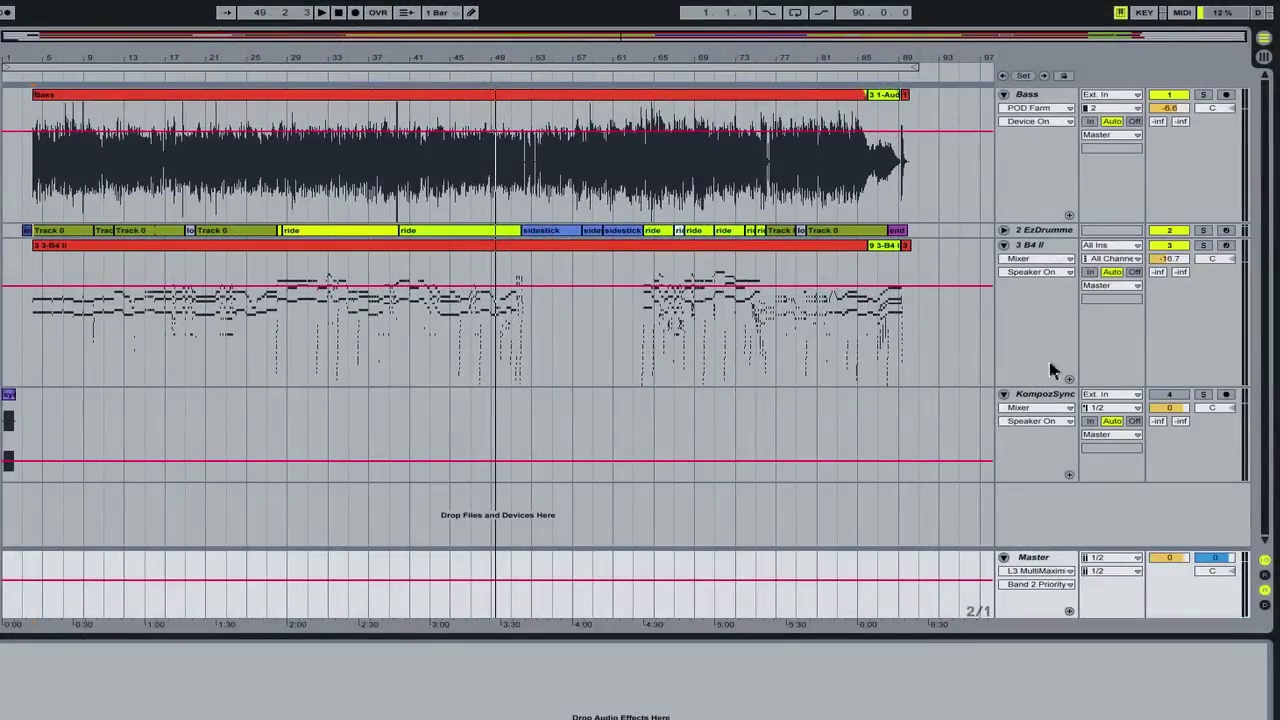
# Play the arrangement and switch off the B4 II and EzDrummer tracks, leaving only bass.
pyautogui.click(1171, 396)
pyautogui.click(1171, 396)
pyautogui.click(493, 440)
pyautogui.press('space')
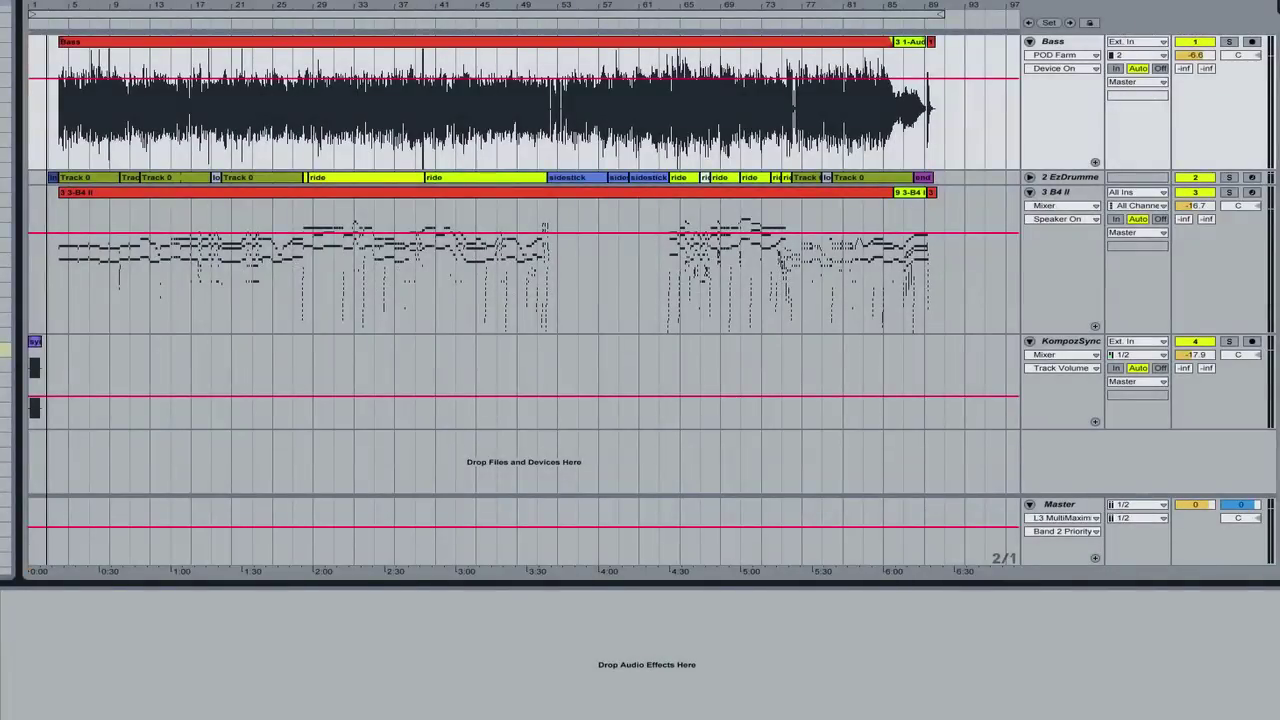
pyautogui.click(1195, 191)
pyautogui.click(1197, 178)
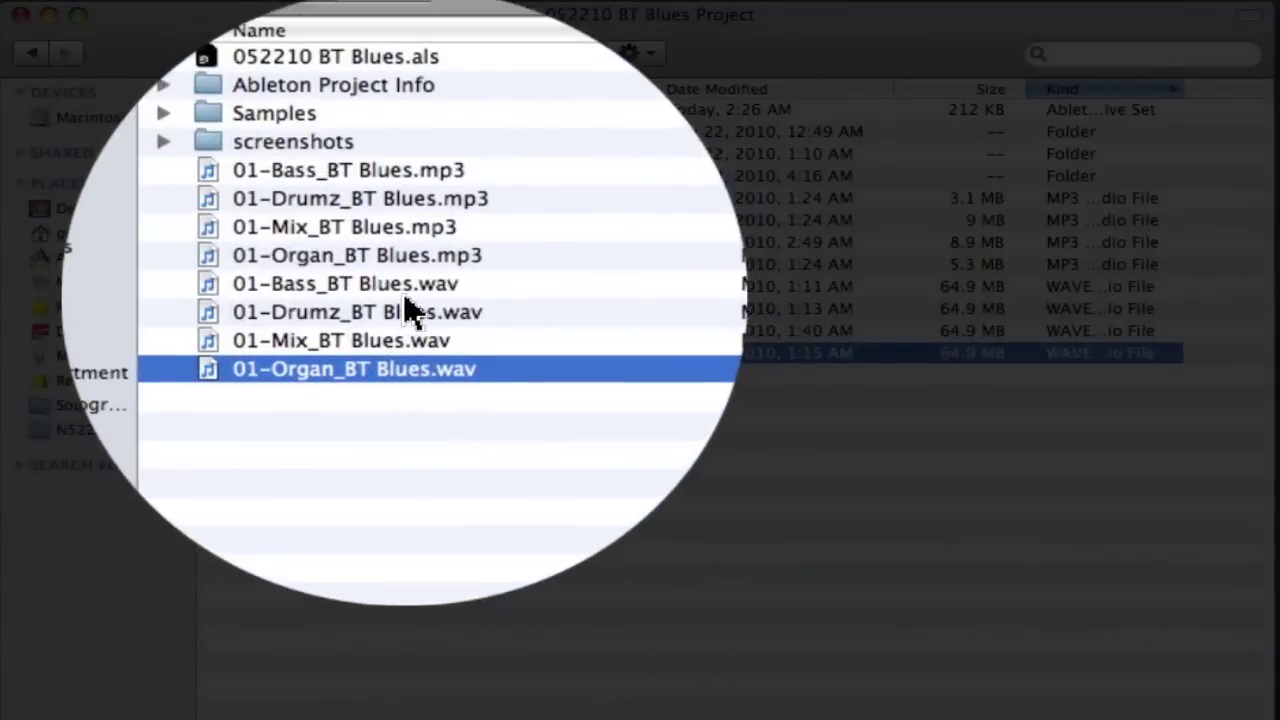
# Select the Bass, Drumz, Mix and Organ MP3 stems in the BT Blues folder.
pyautogui.keyDown('shift'); pyautogui.click(405, 292); pyautogui.keyUp('shift')
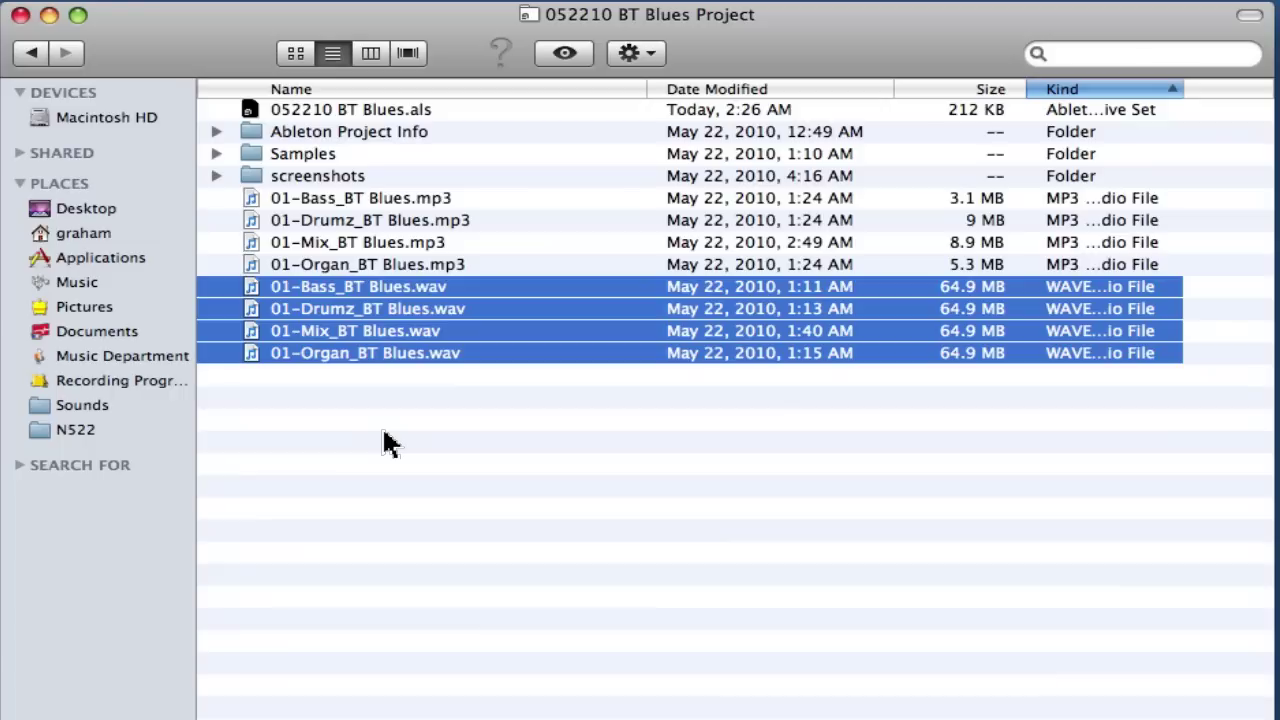
pyautogui.click(410, 266)
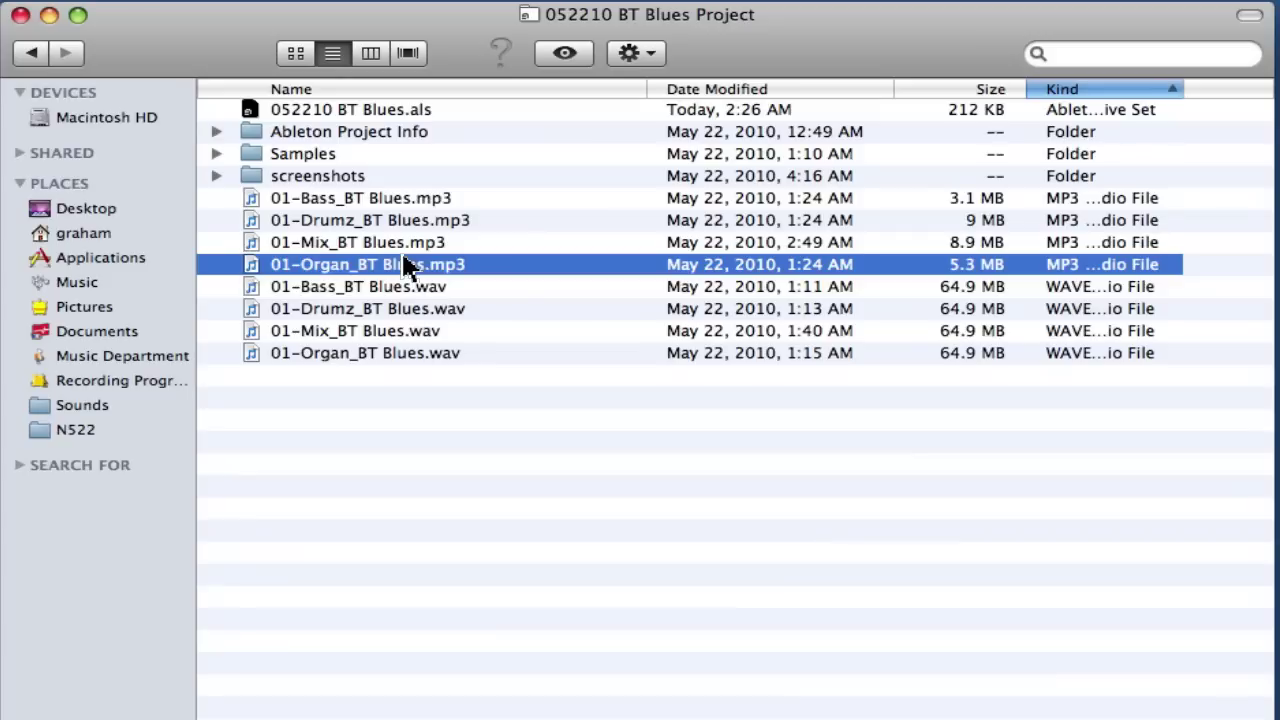
pyautogui.keyDown('shift'); pyautogui.click(404, 200); pyautogui.keyUp('shift')
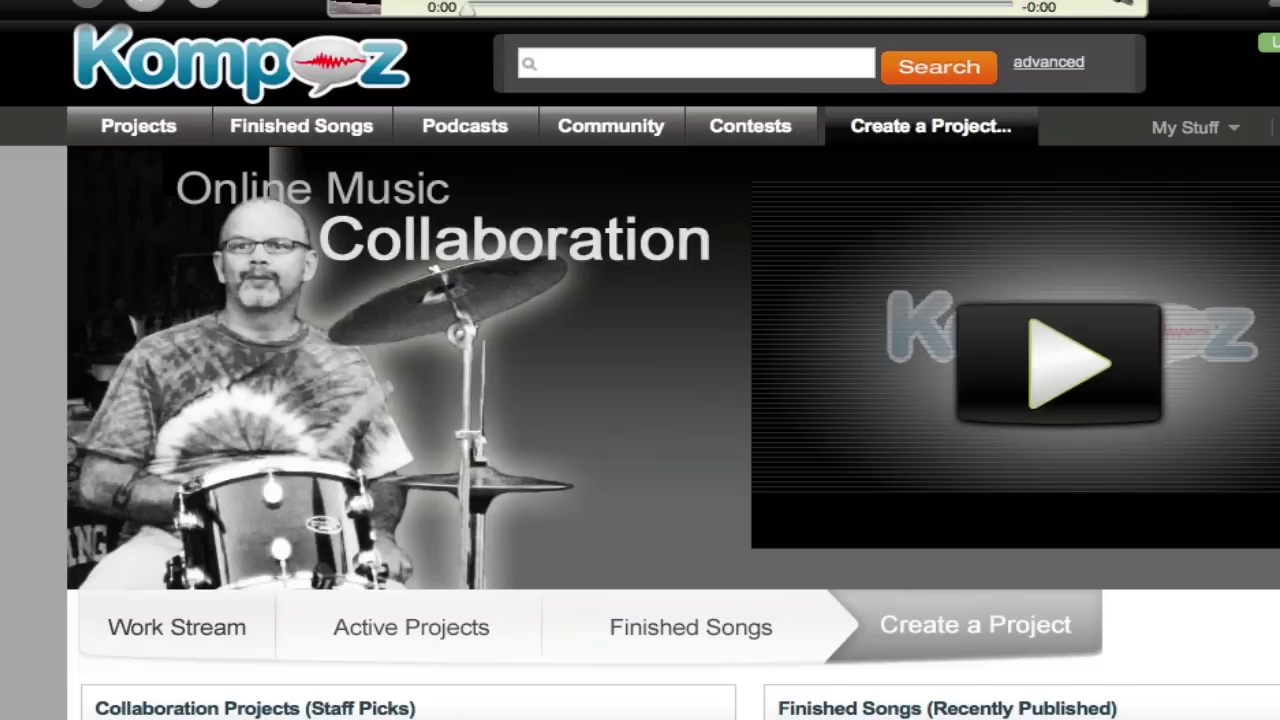
# Go to Kompoz's Create a Project page.
pyautogui.click(955, 130)
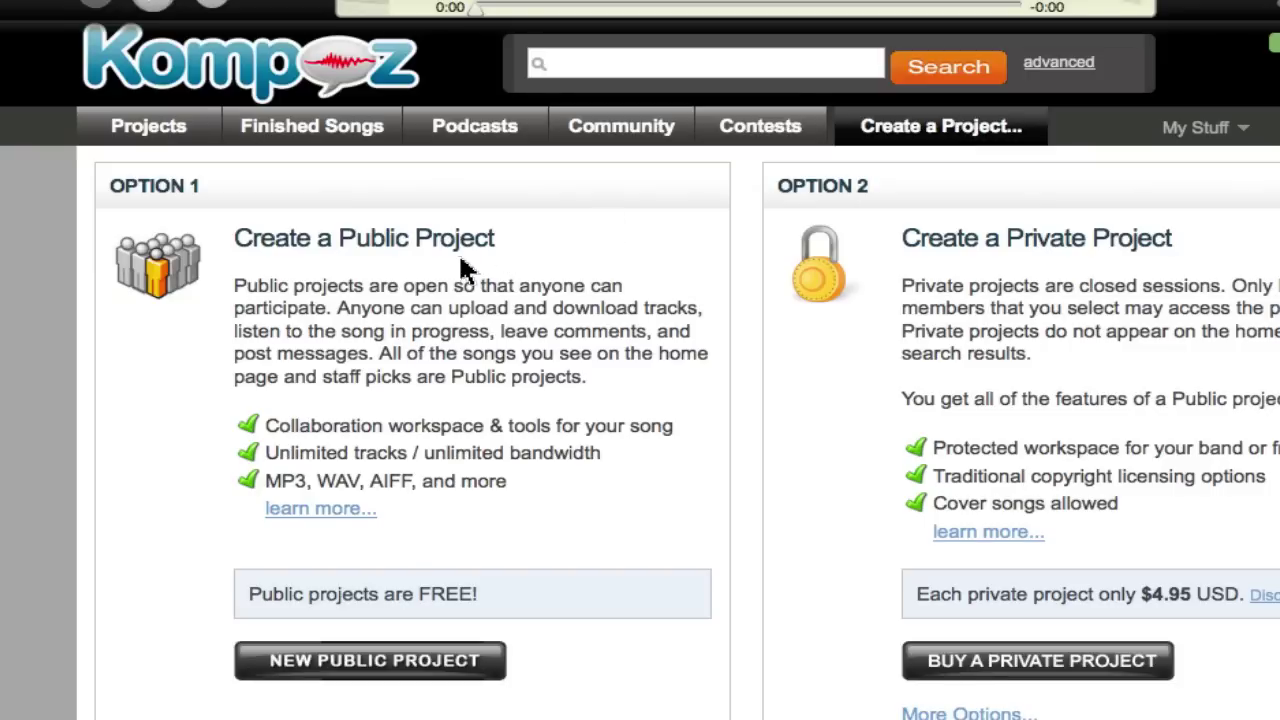
# Open the New Public Project form and scroll through its fields.
pyautogui.click(360, 662)
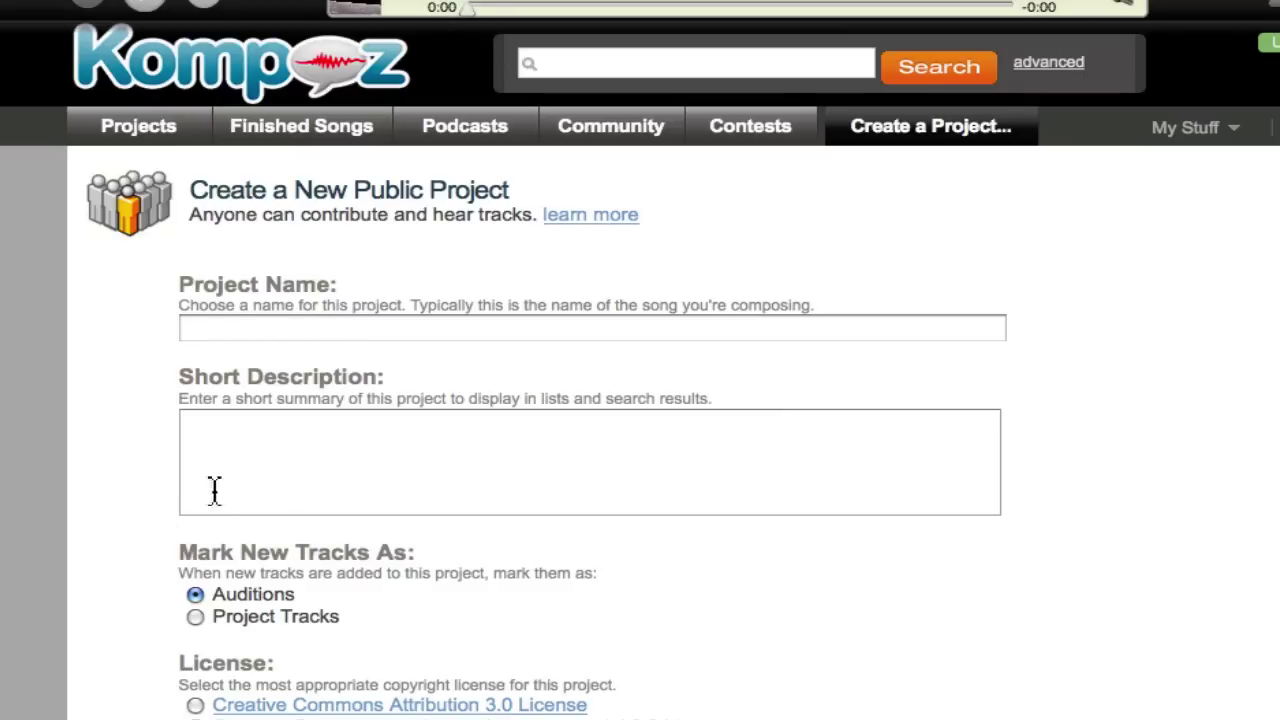
pyautogui.scroll(-3, 103, 560)
pyautogui.scroll(-4, 108, 562)
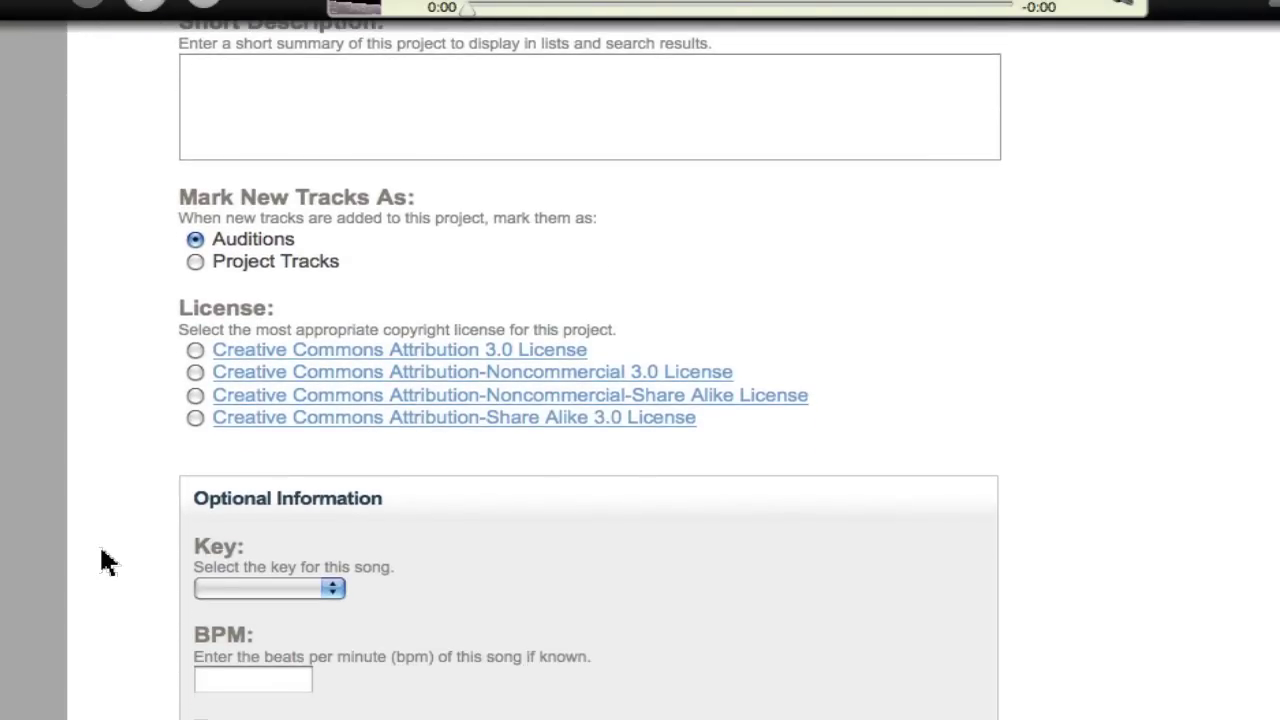
pyautogui.scroll(-2, 106, 563)
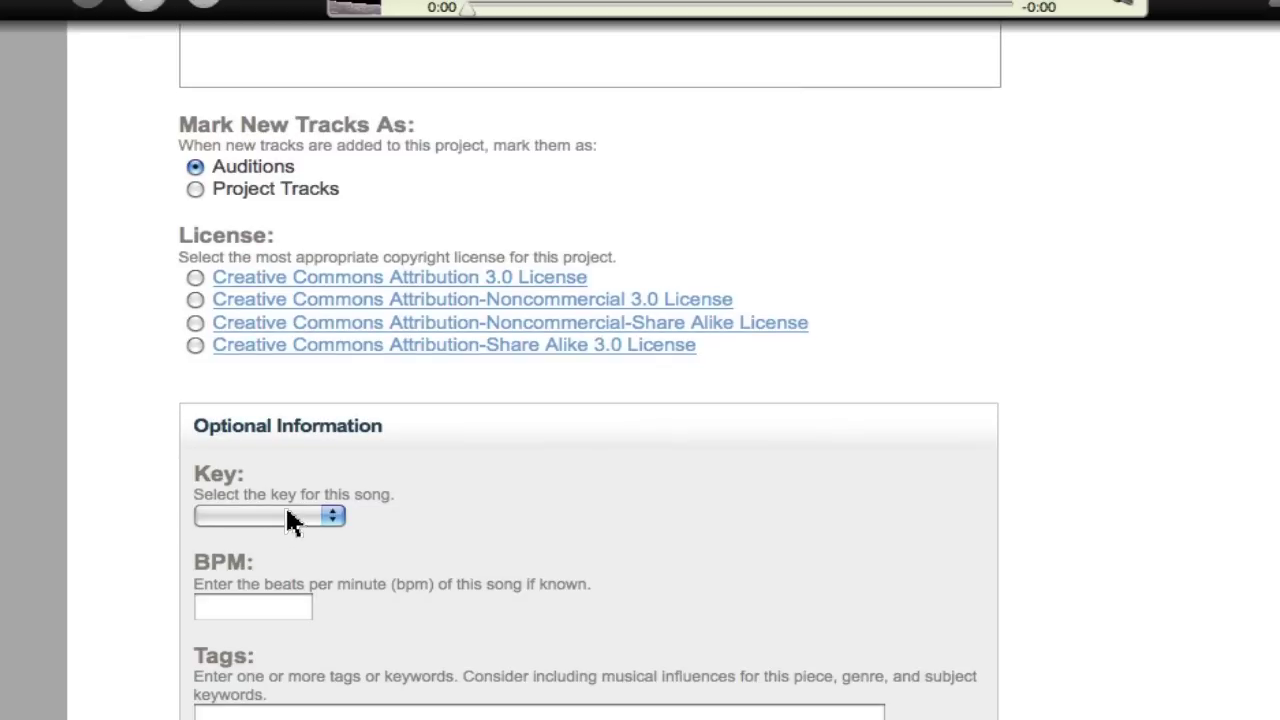
# Check the song key list and BPM field, then show the My Stuff menu.
pyautogui.click(287, 516)
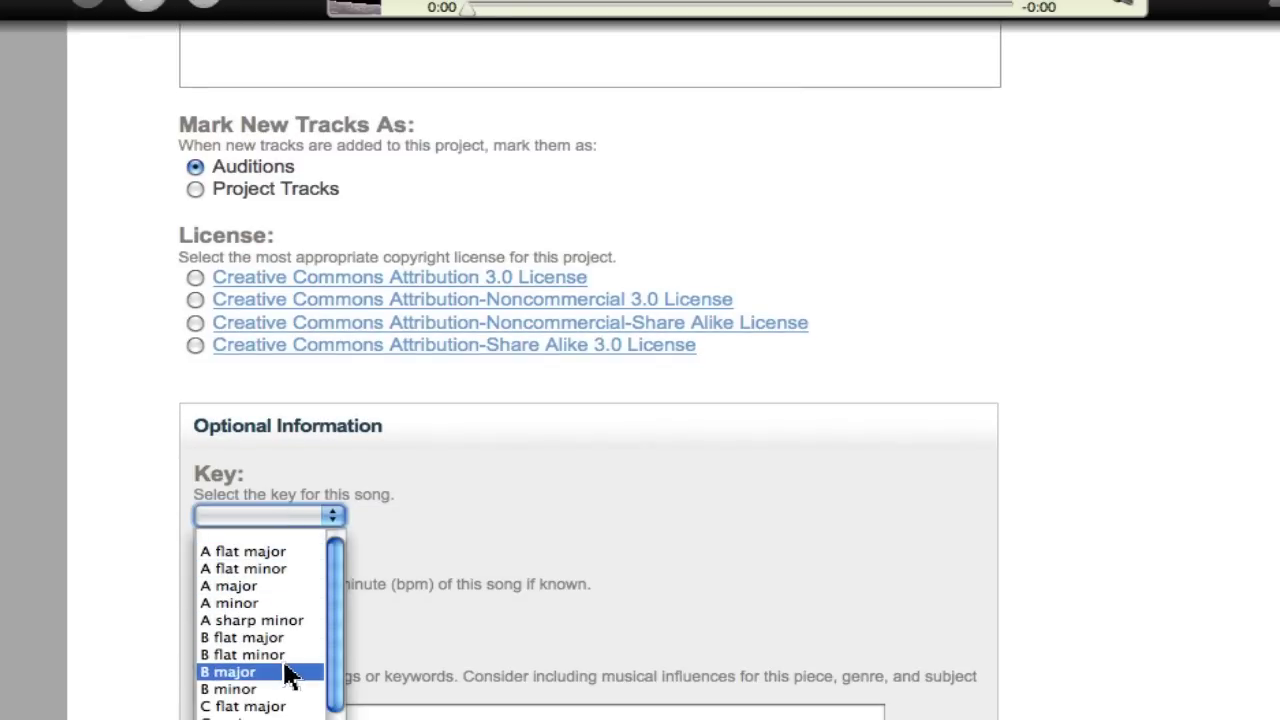
pyautogui.click(166, 630)
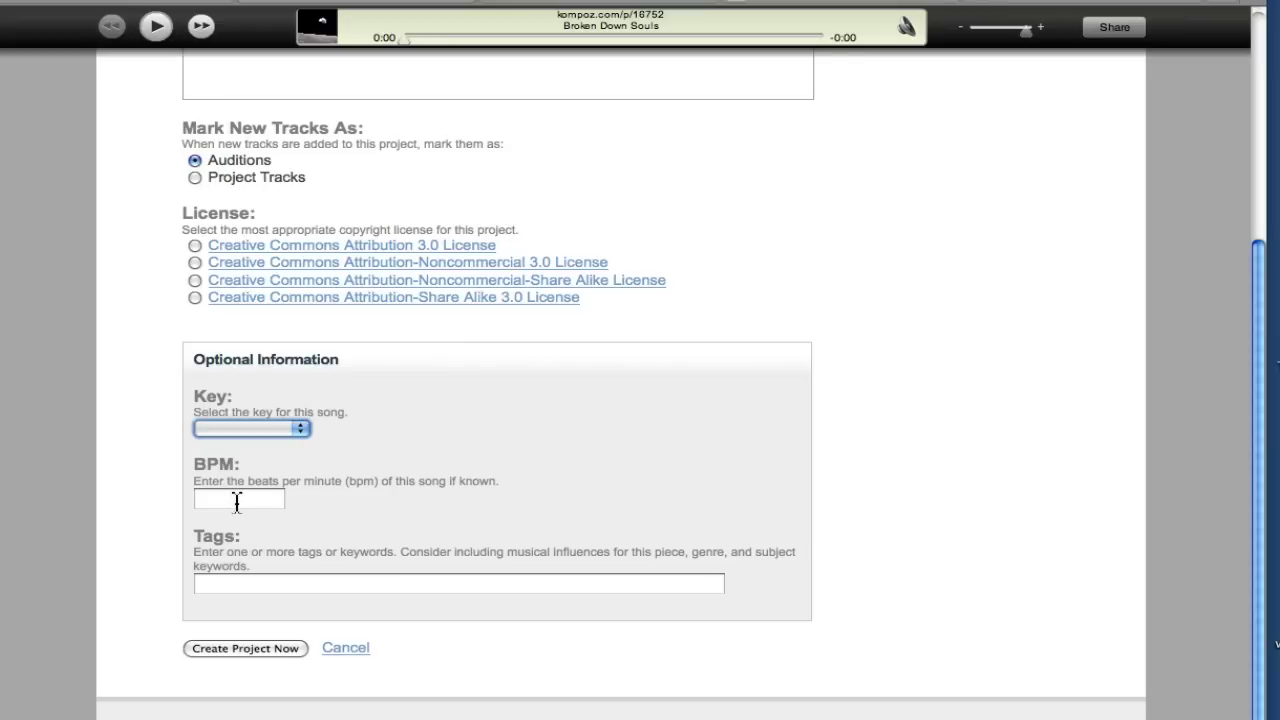
pyautogui.click(237, 502)
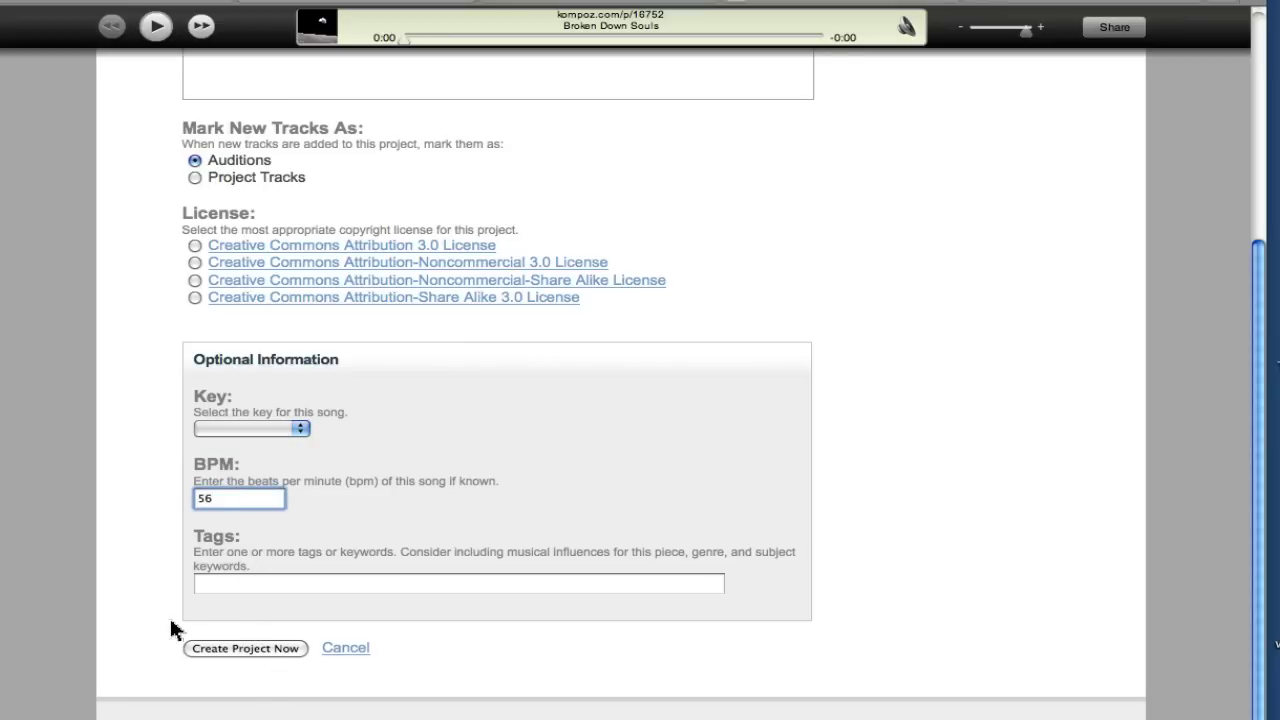
pyautogui.scroll(7, 171, 628)
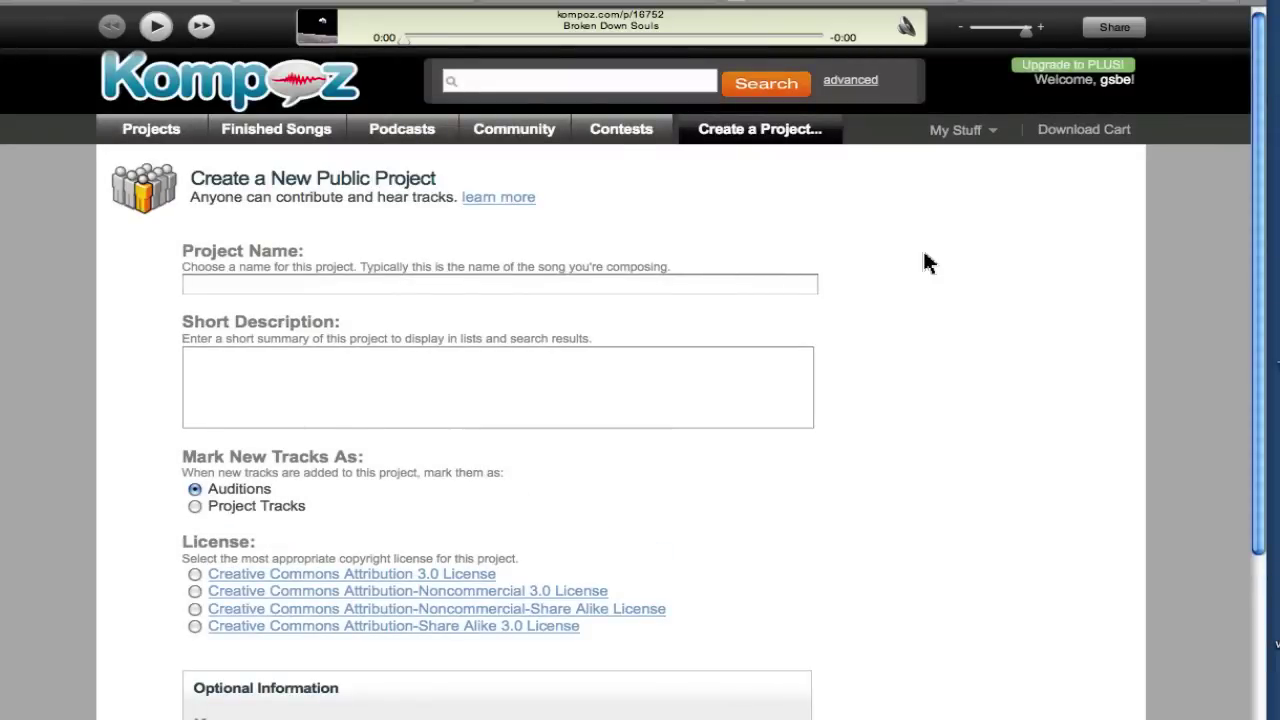
pyautogui.moveTo(960, 130)
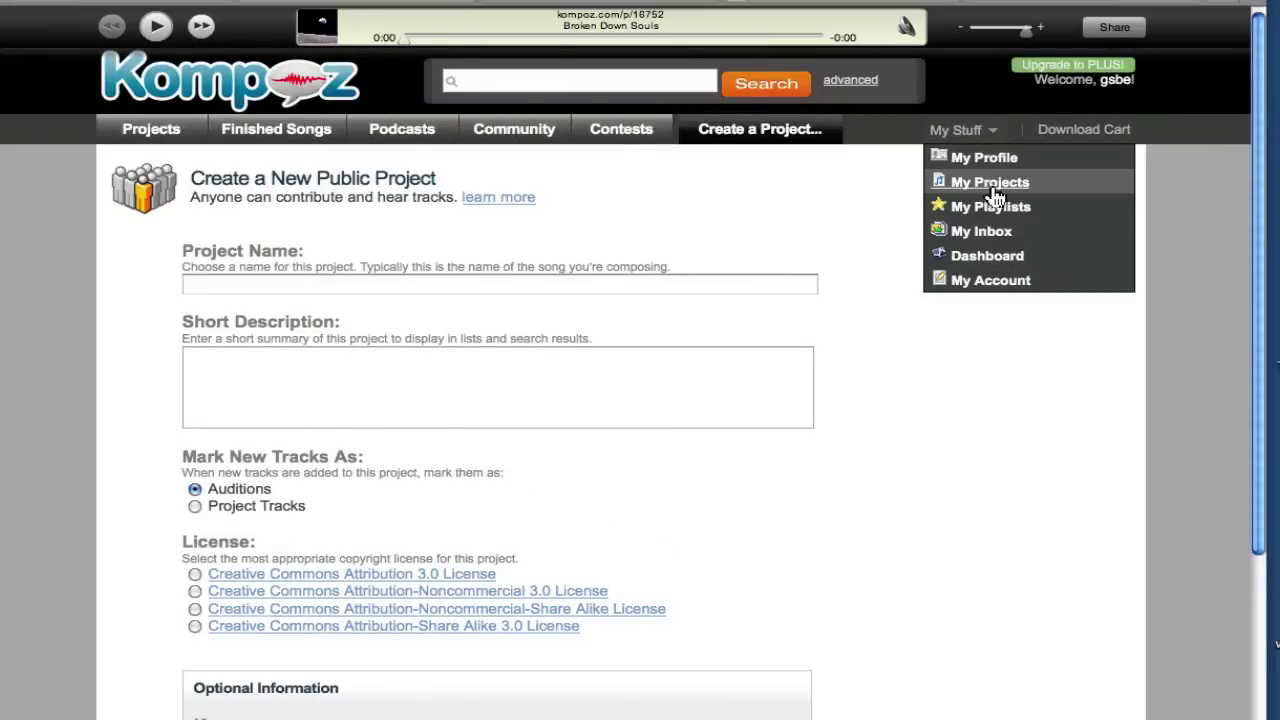
# Open Boogie Talk #2 from My Projects and scroll its overview.
pyautogui.click(990, 184)
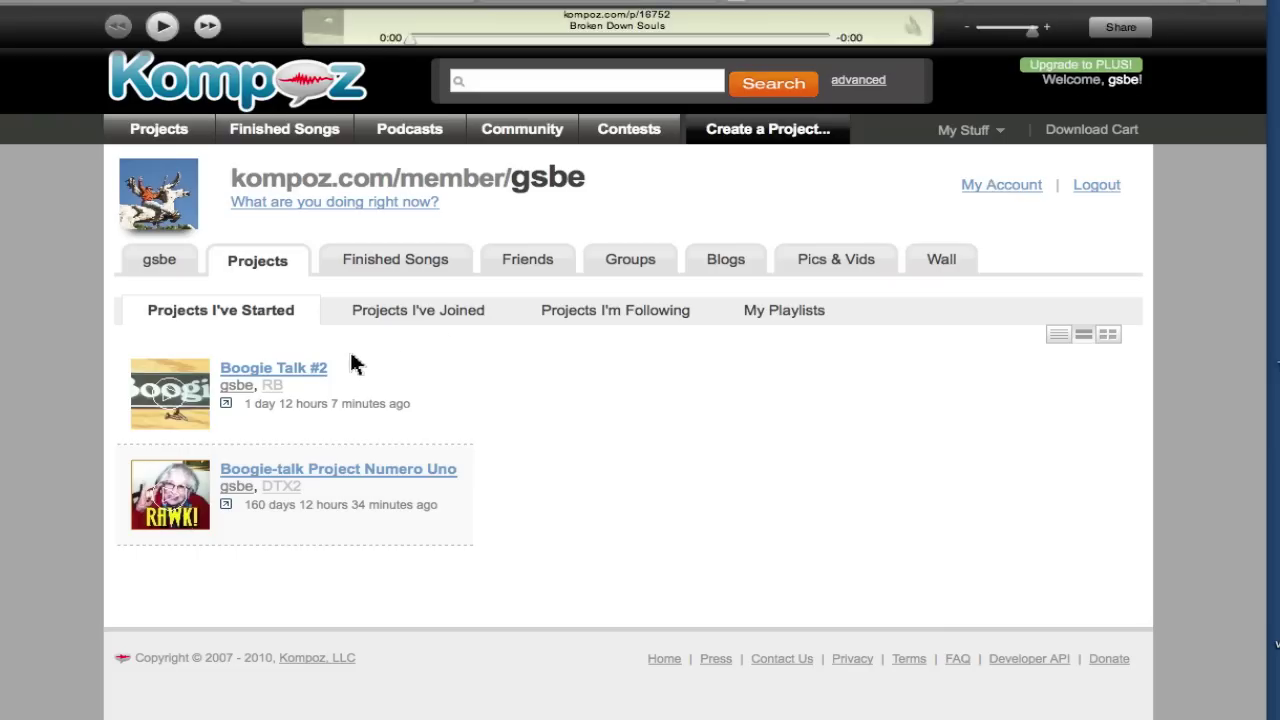
pyautogui.click(318, 375)
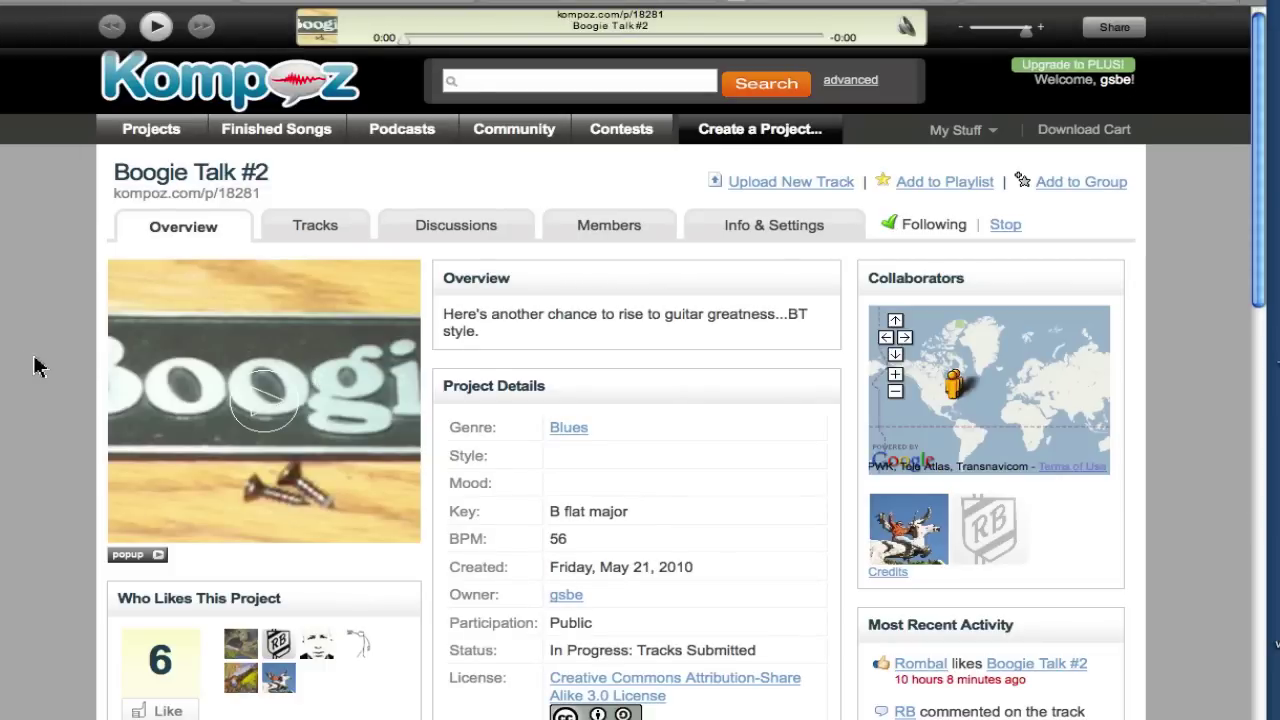
pyautogui.scroll(-1, 634, 366)
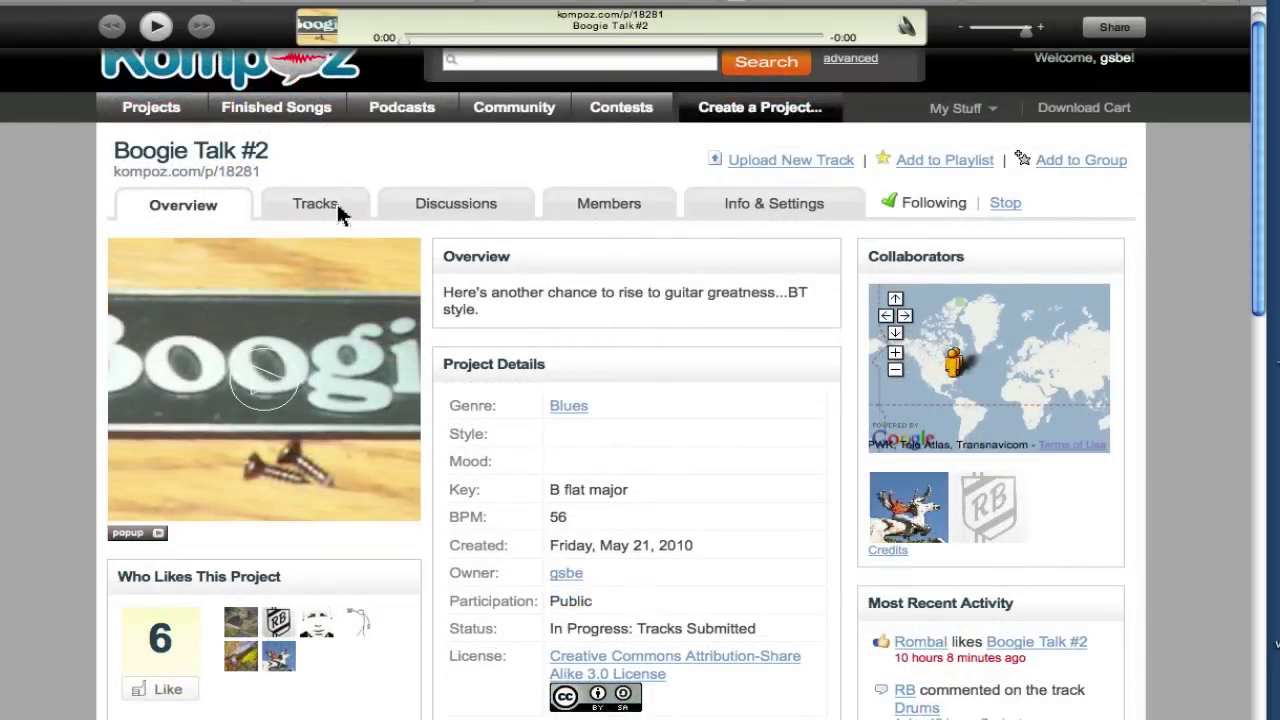
# In the Tracks list, play the 01 Mix BT Blues mixdown and pause it at 0:14.
pyautogui.click(316, 206)
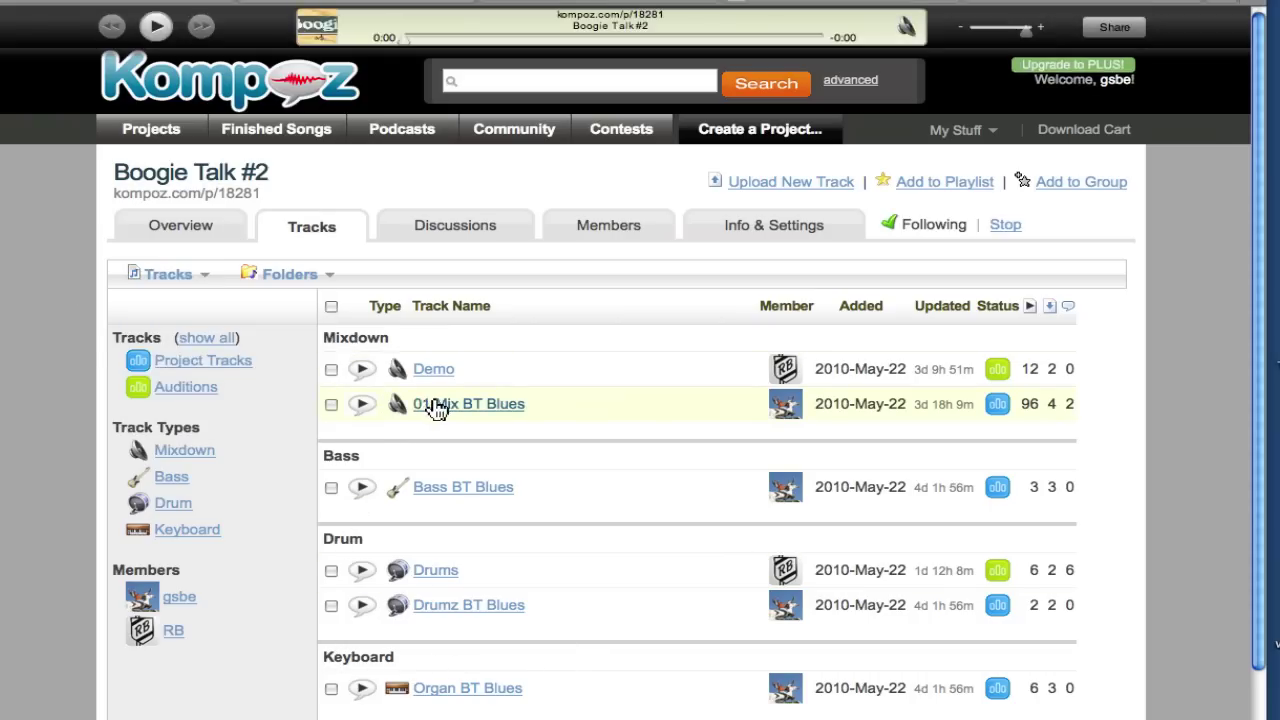
pyautogui.click(364, 406)
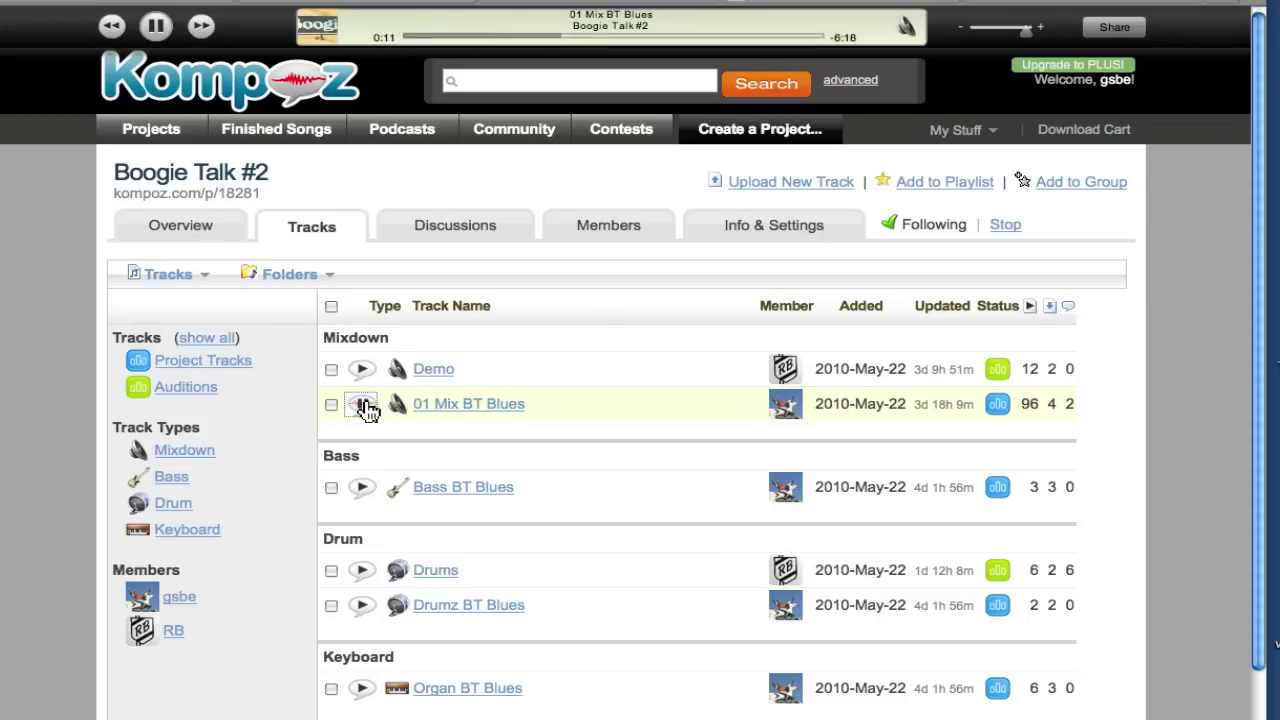
pyautogui.click(158, 31)
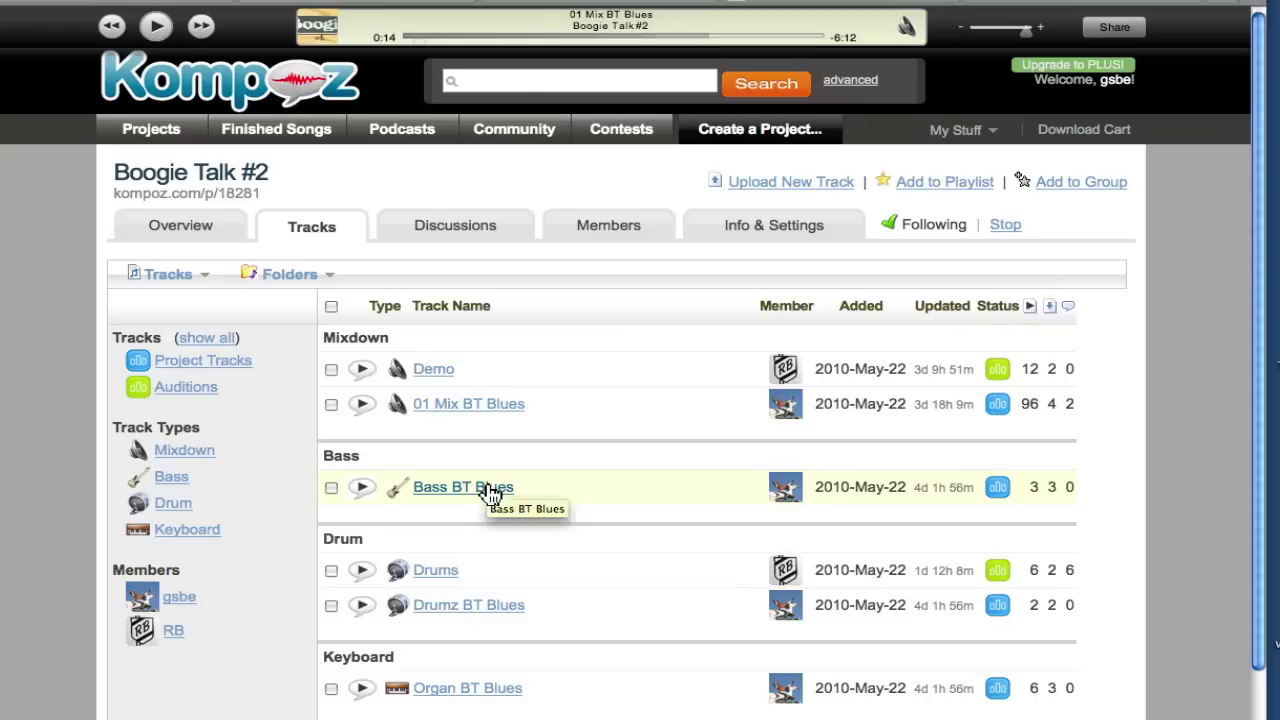
pyautogui.click(450, 607)
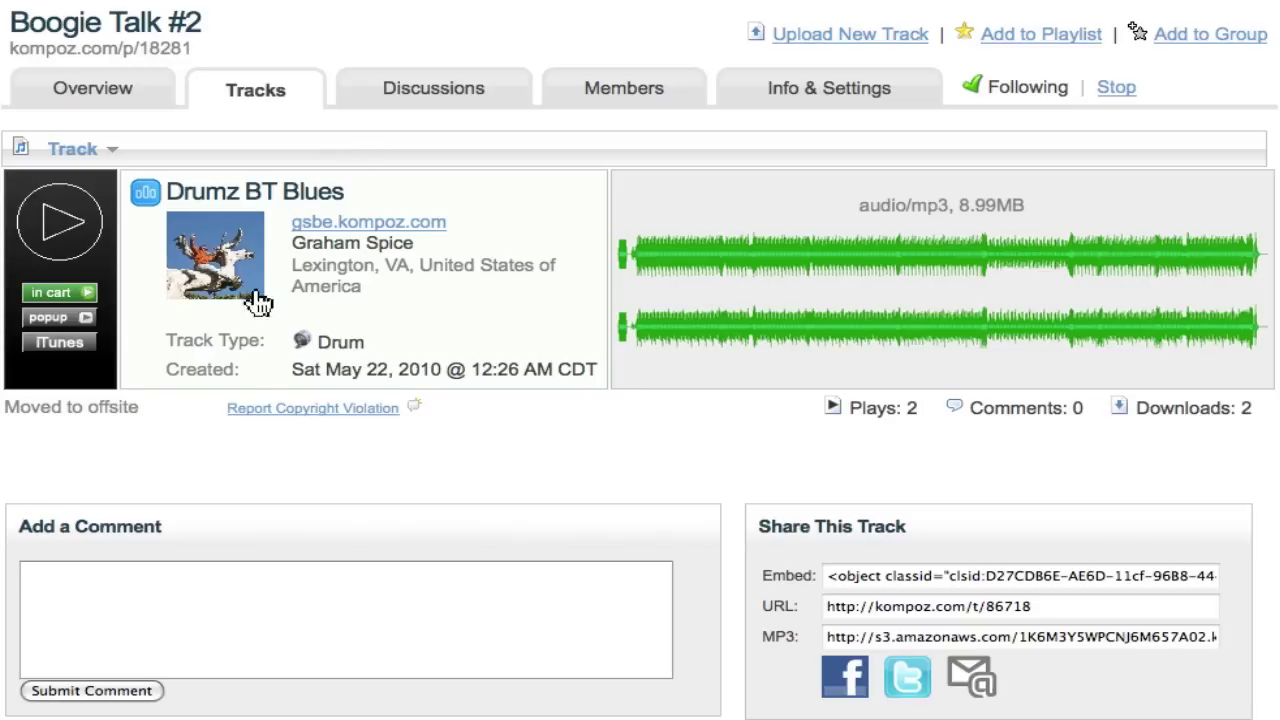
pyautogui.click(257, 95)
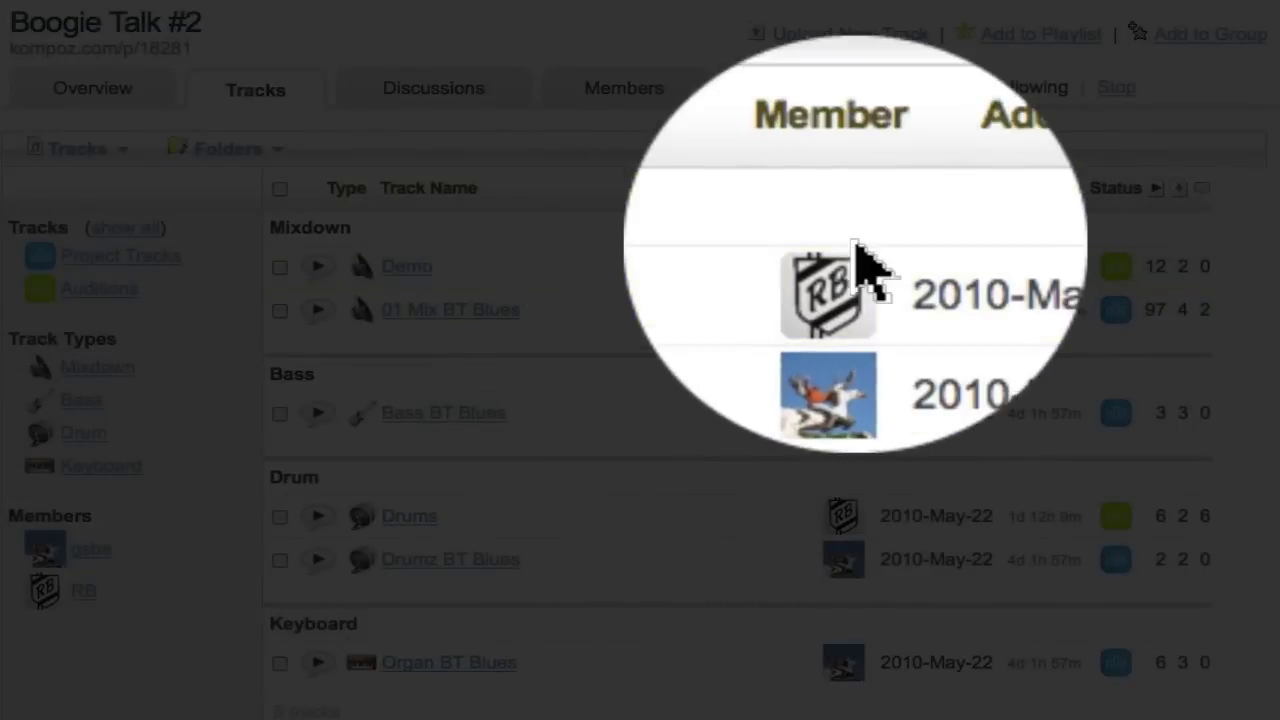
# Open the collaborator's member profile from the Member column and scroll through it.
pyautogui.click(850, 288)
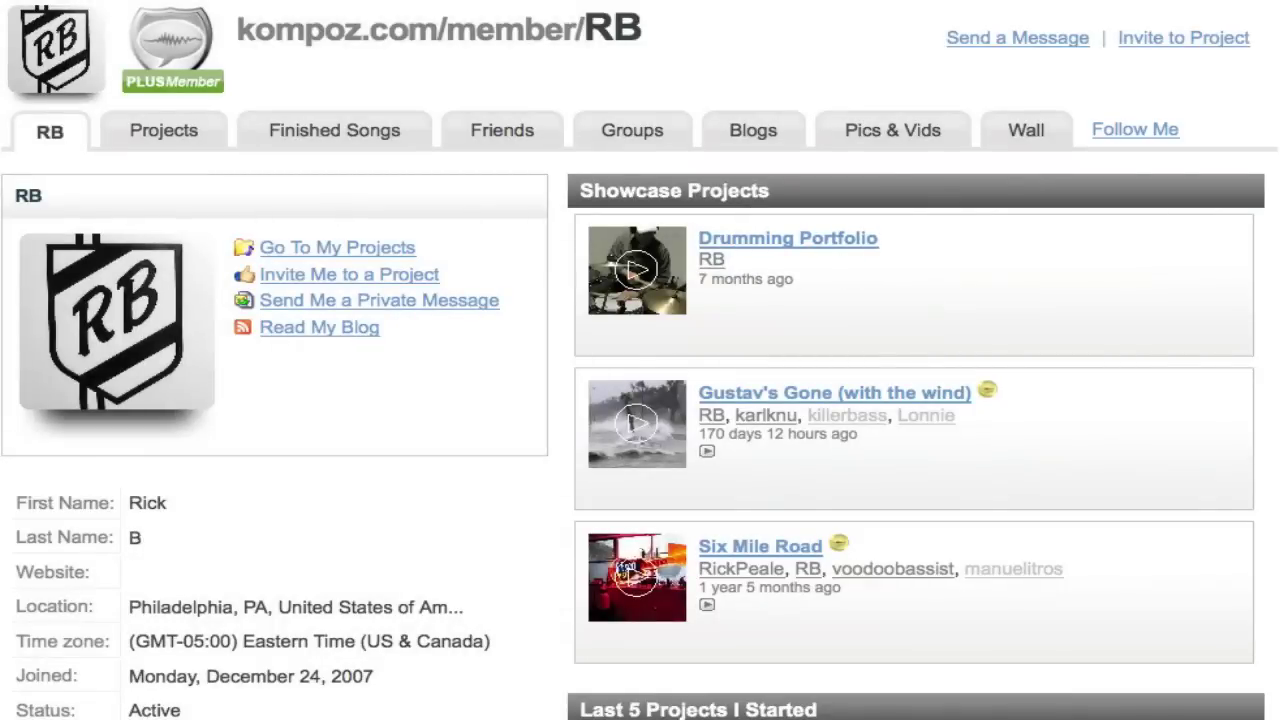
pyautogui.scroll(-5, 640, 360)
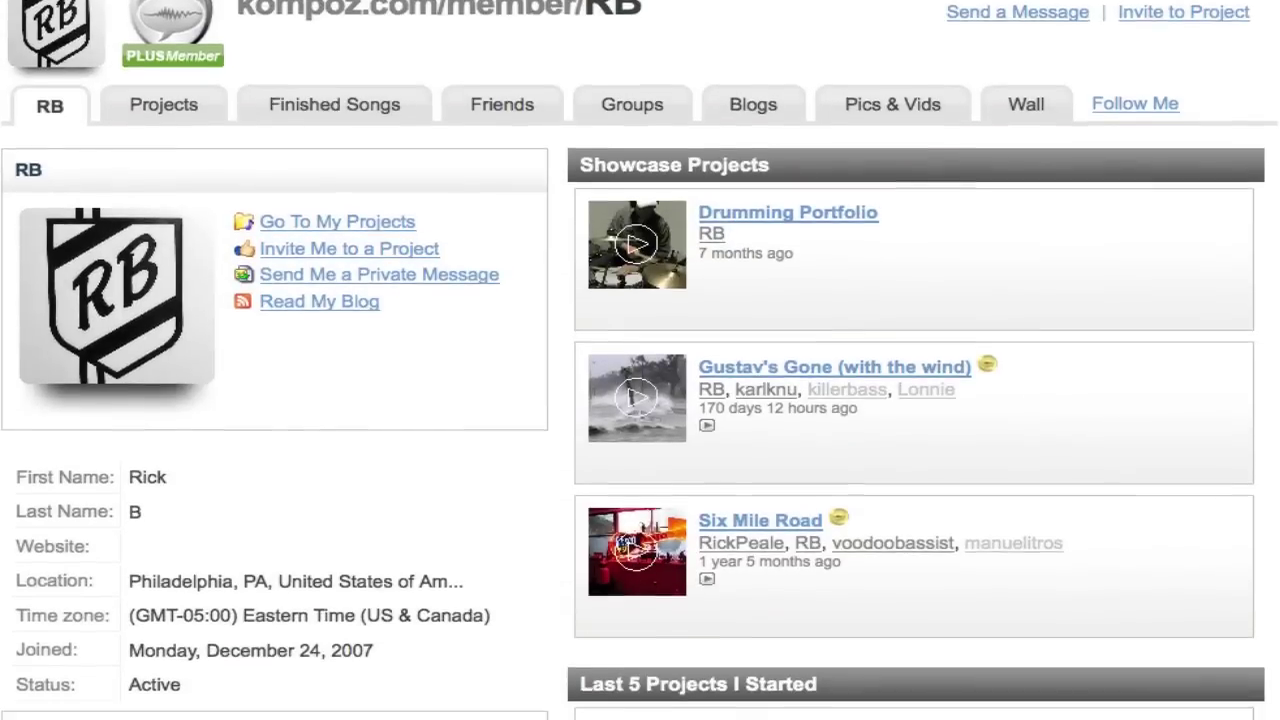
pyautogui.scroll(-1, 127, 343)
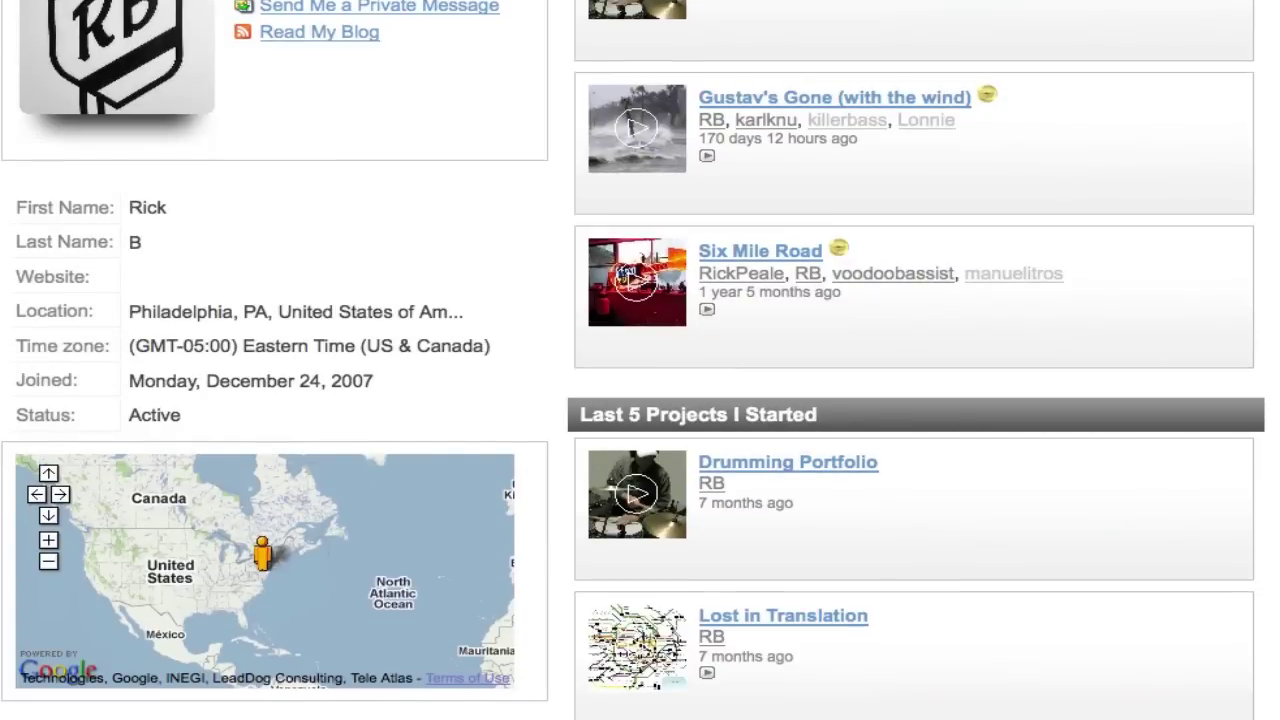
pyautogui.scroll(6, 640, 360)
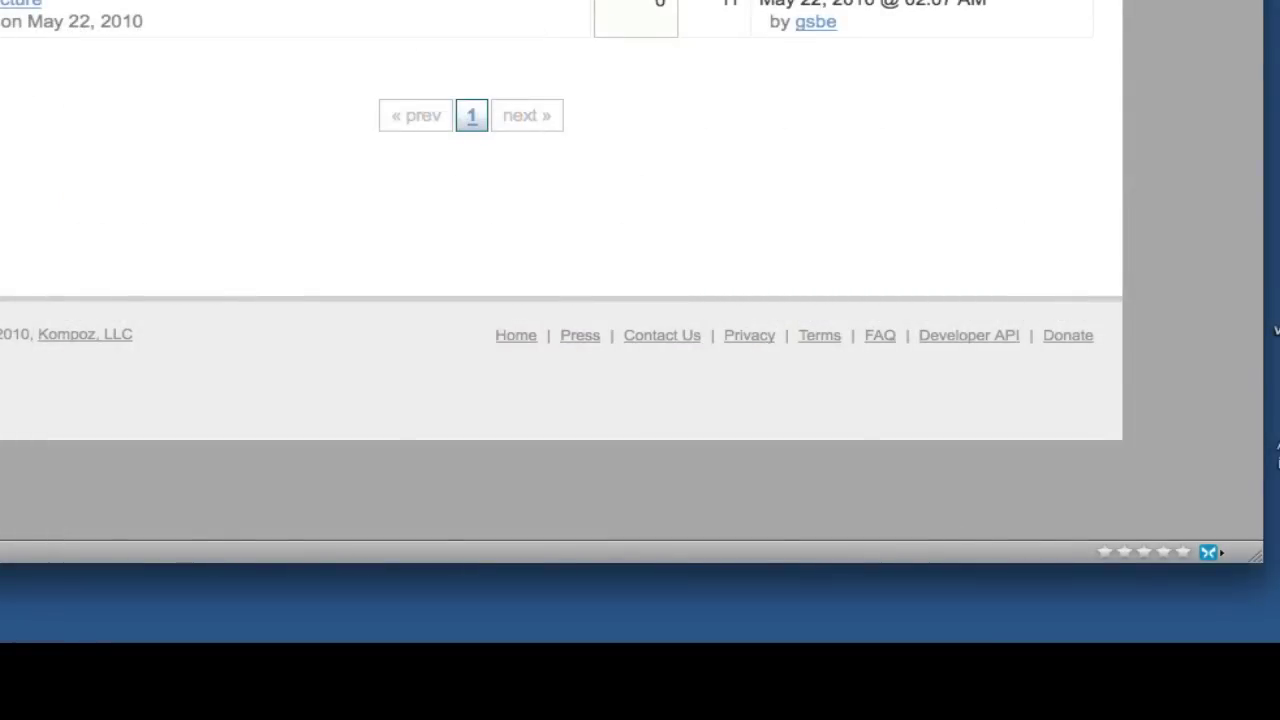
pyautogui.click(8, 6)
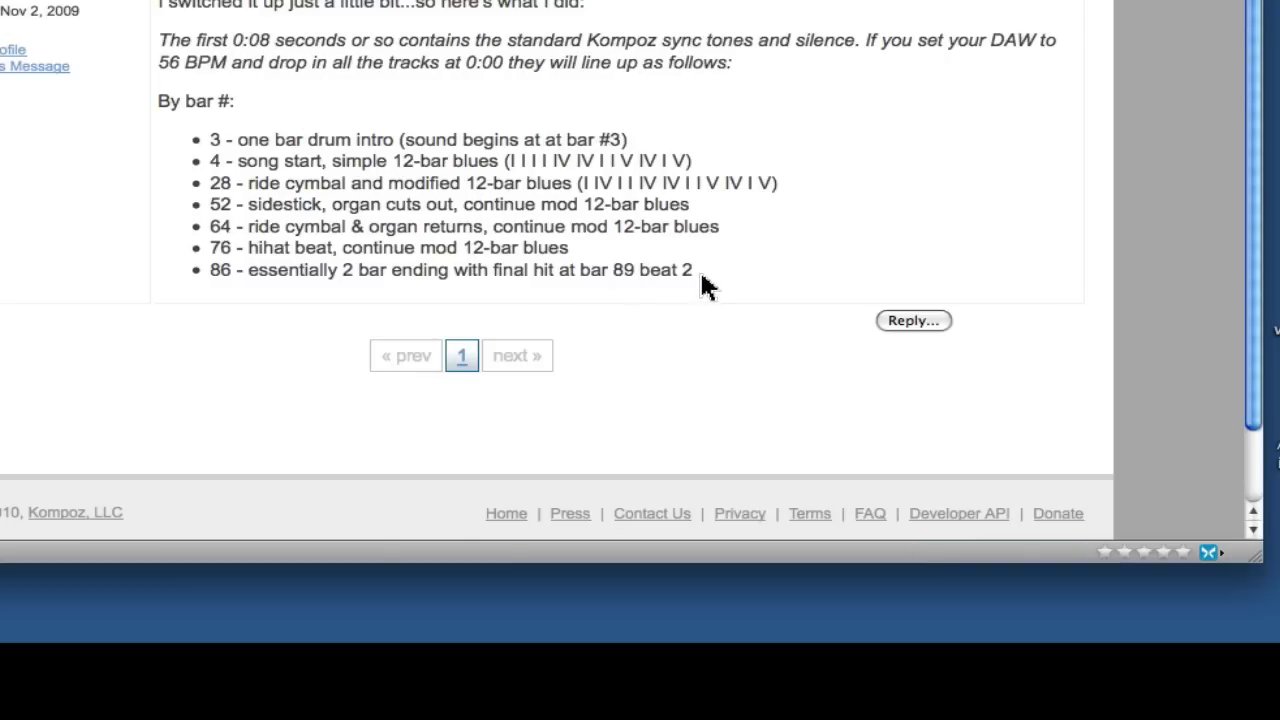
pyautogui.moveTo(703, 268); pyautogui.dragTo(209, 140)
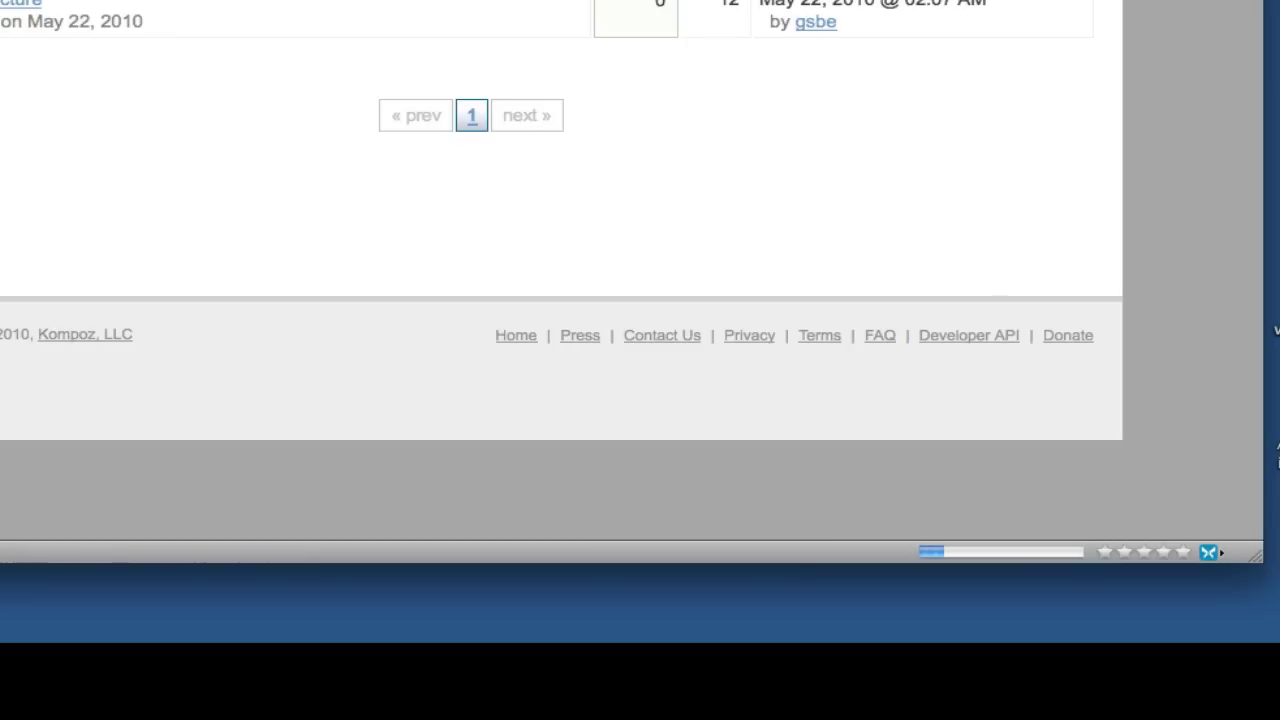
# Scroll down the Virtual Instrument info post past the Ableton and plugin screenshots.
pyautogui.scroll(-10, 620, 280)
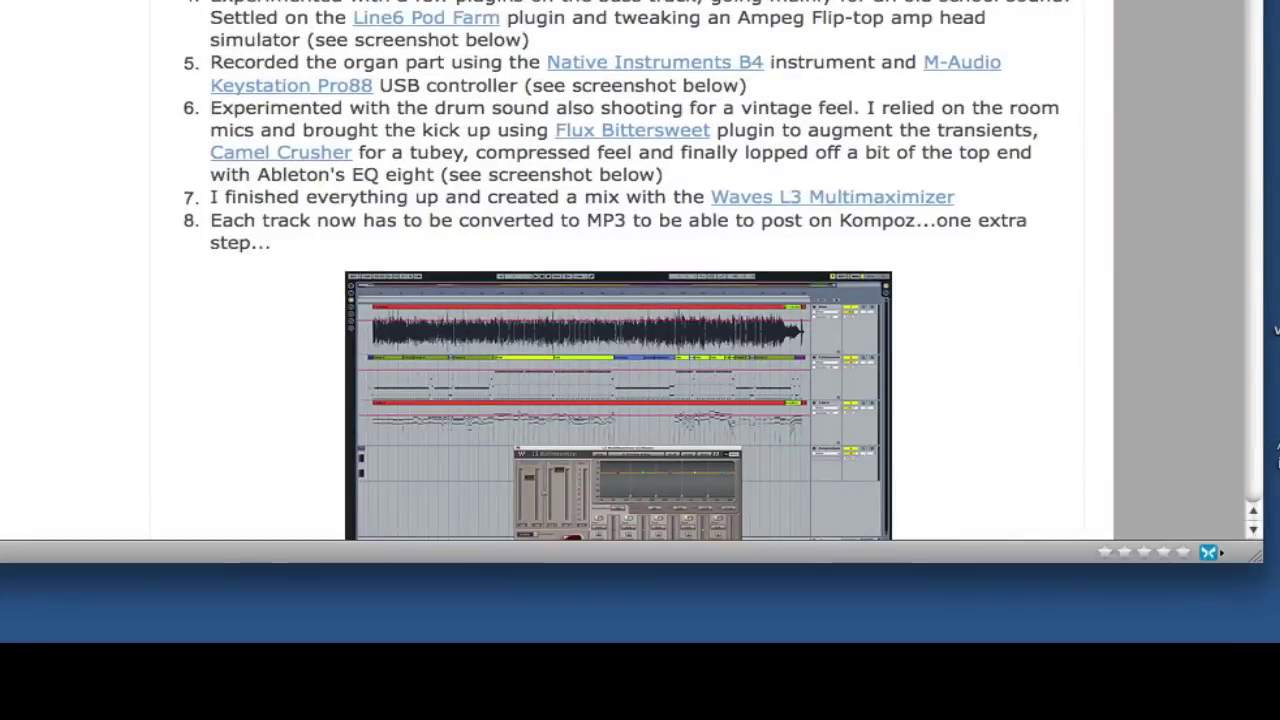
pyautogui.scroll(-1, 620, 270)
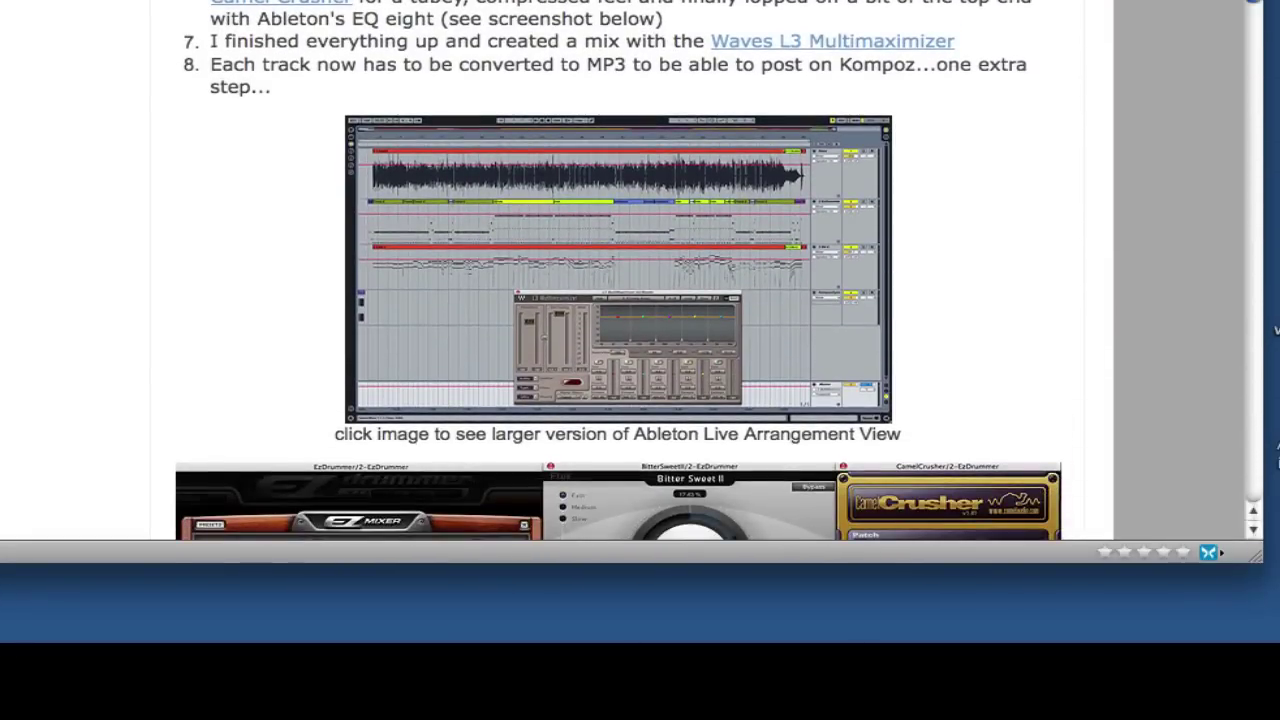
pyautogui.scroll(-14, 620, 270)
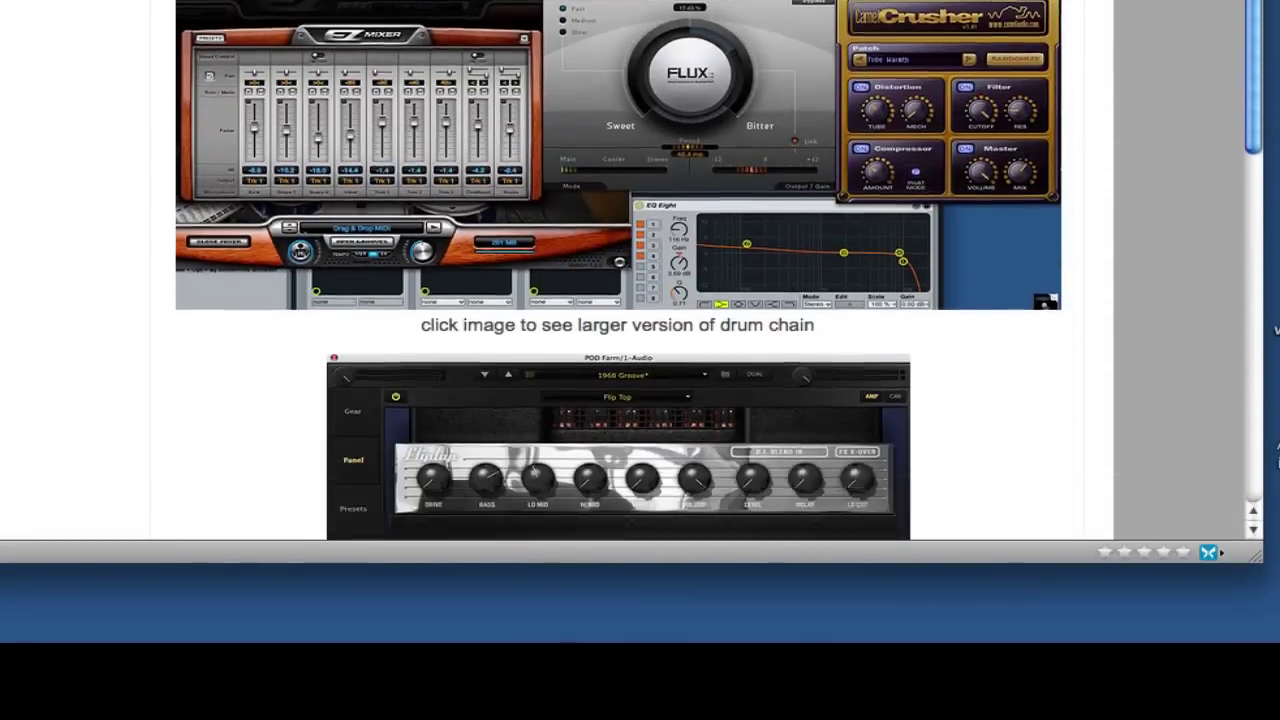
pyautogui.scroll(-3, 620, 270)
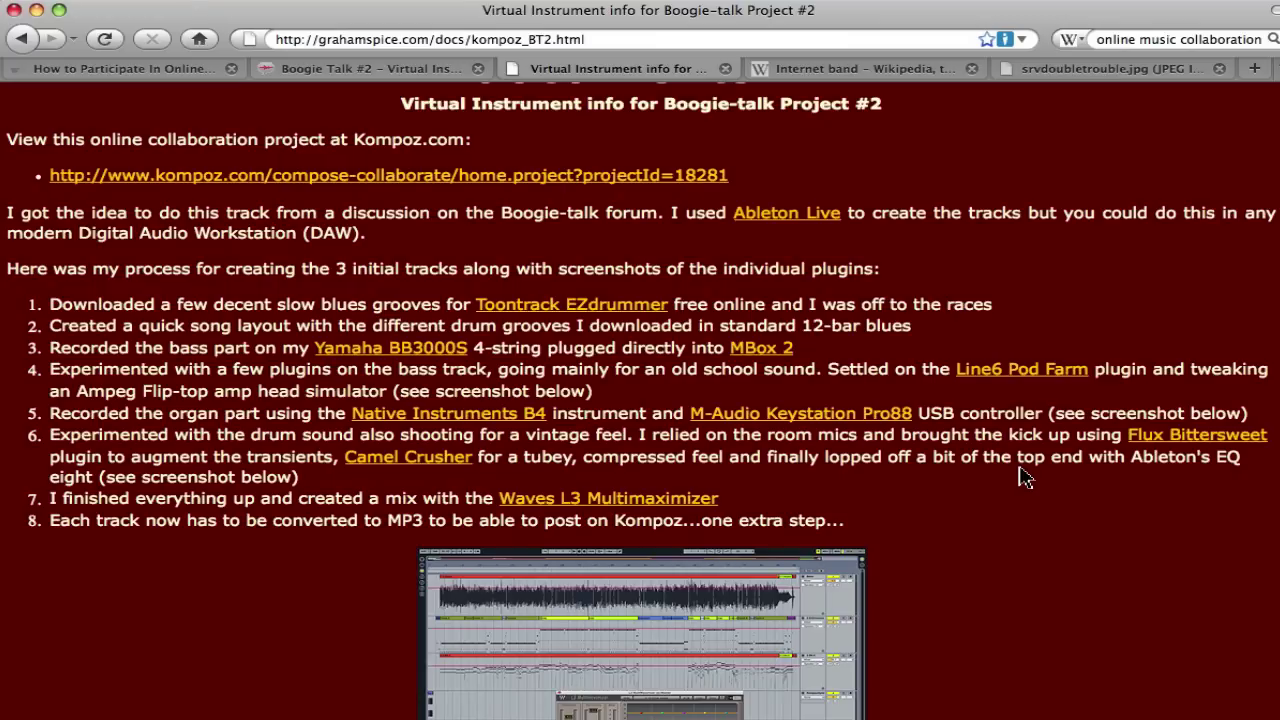
# Switch back to the Boogie Talk #2 Virtual Instrument info discussion tab.
pyautogui.hotkey('ctrl', 'shift', 'Tab')
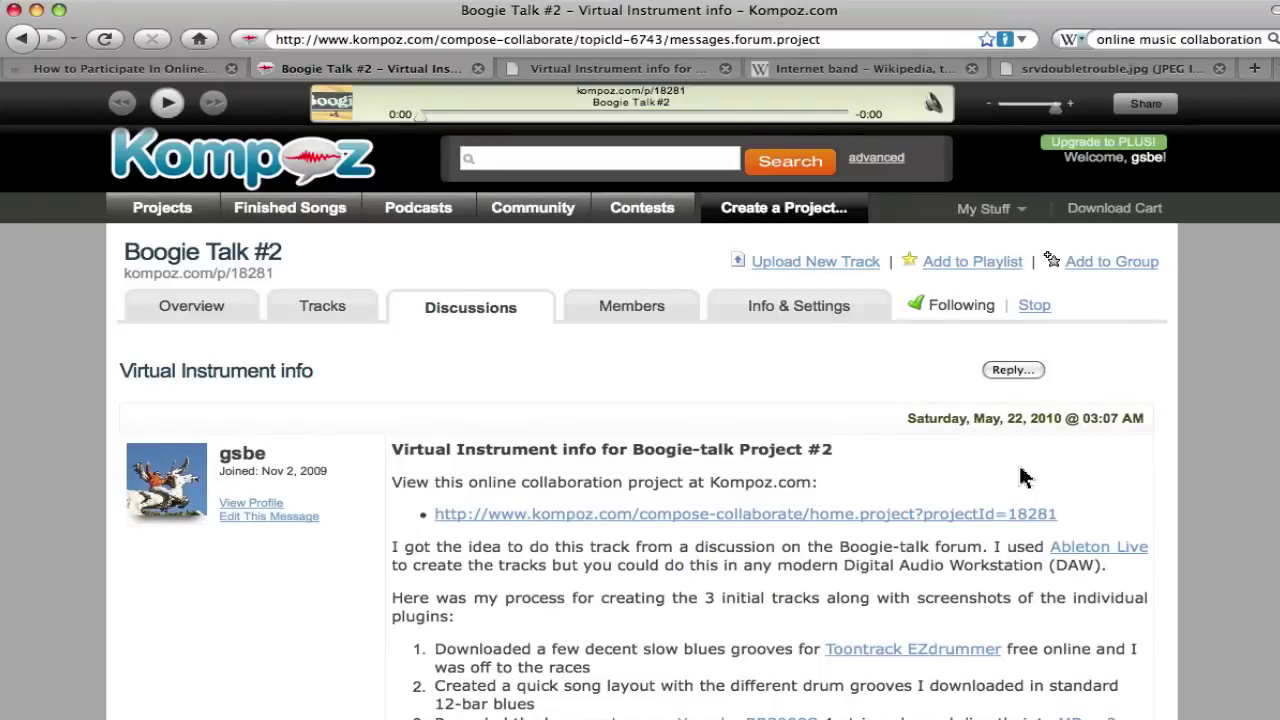